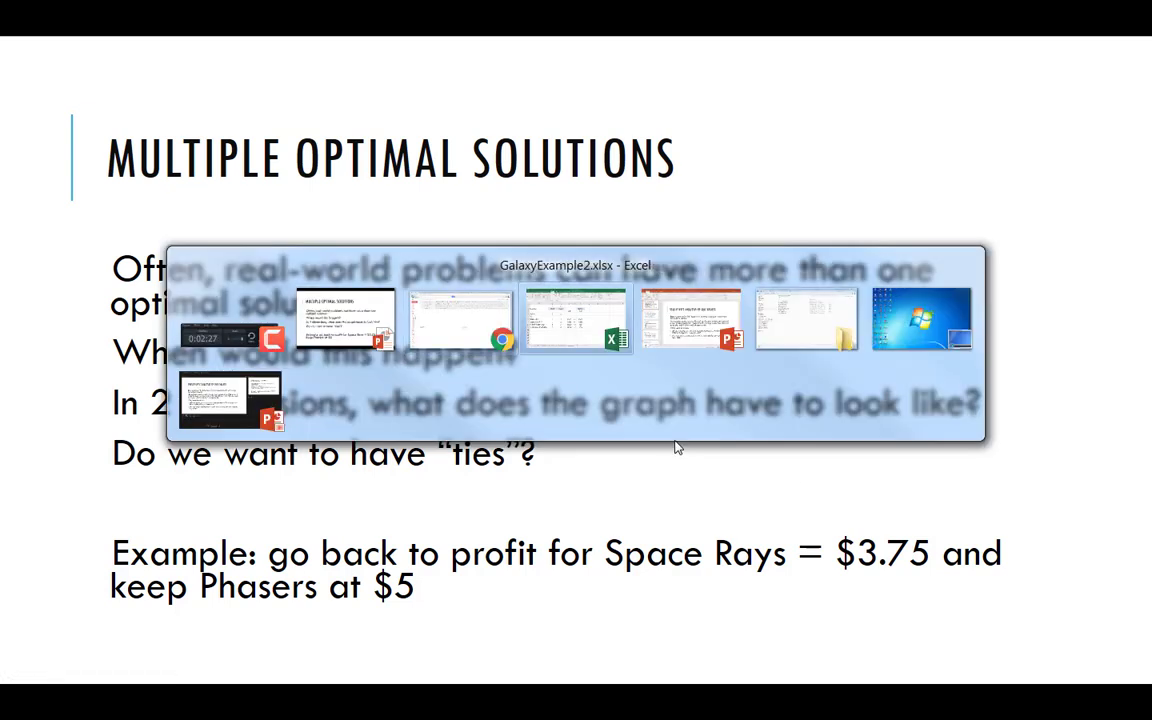
# Switch to the GalaxyExample2.xlsx workbook in Excel and open its original Galaxy sheet.
pyautogui.hotkey('alt', 'Tab')
pyautogui.hotkey('alt', 'Tab')
pyautogui.hotkey('alt', 'Tab')
pyautogui.hotkey('alt', 'Tab')
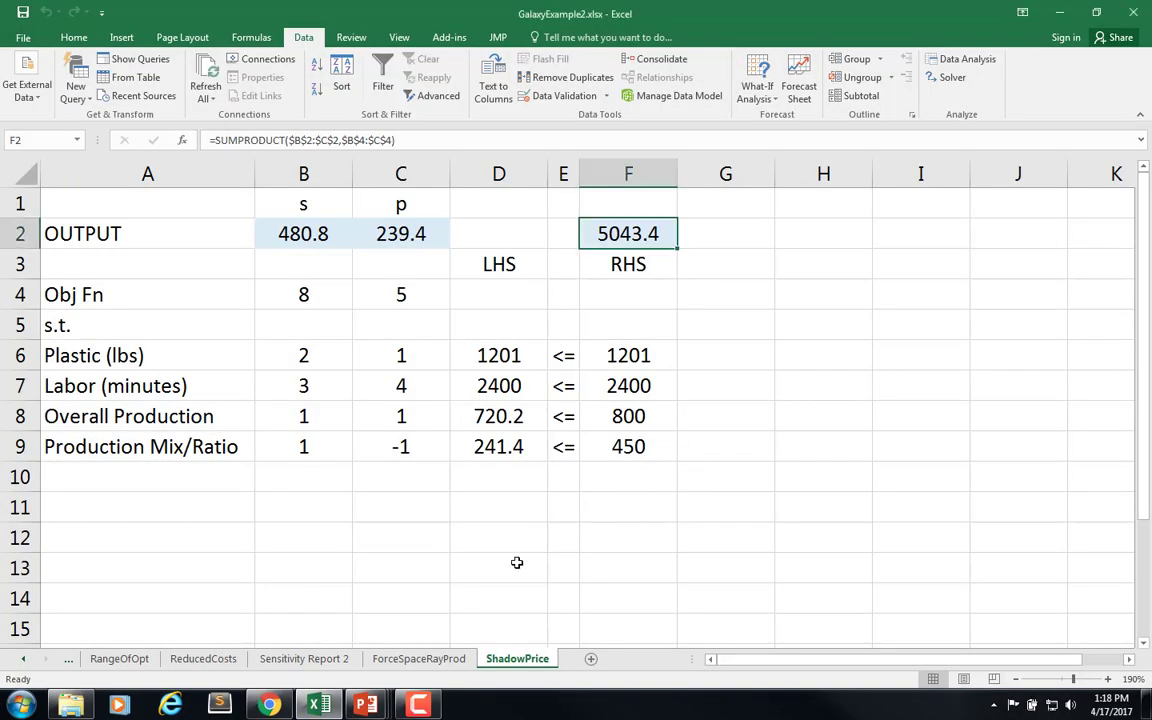
pyautogui.click(23, 659)
pyautogui.click(23, 659)
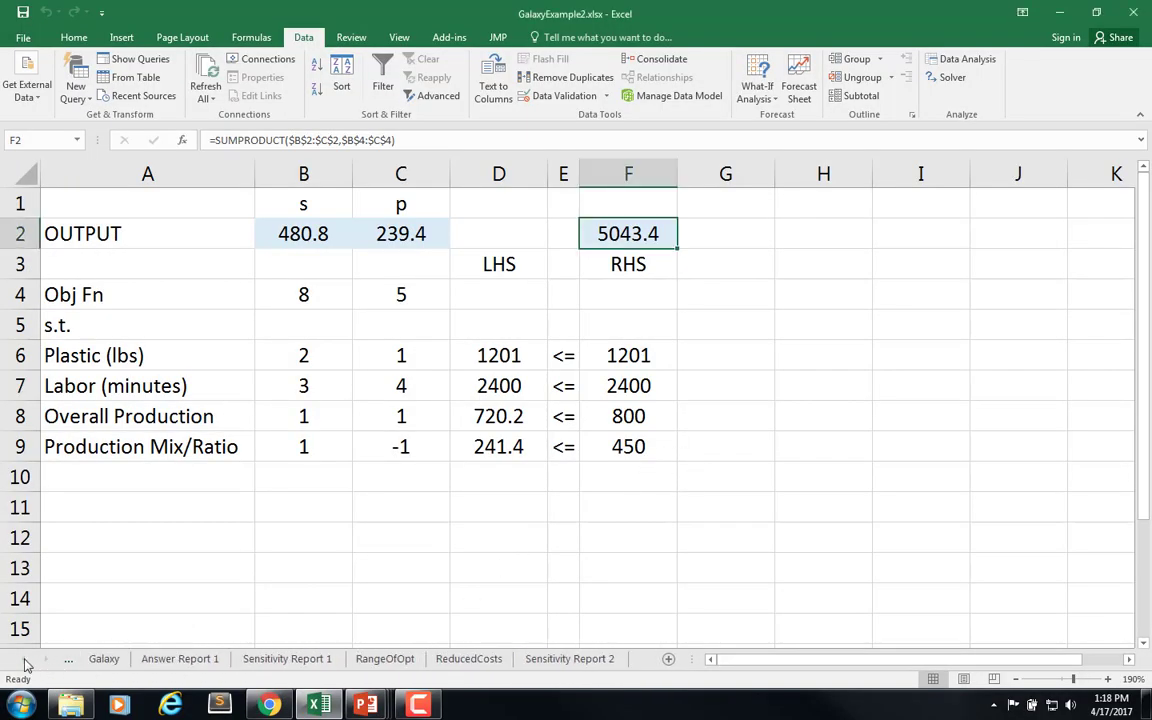
pyautogui.click(100, 659)
# Create a copy of the Galaxy sheet at the end of the workbook.
pyautogui.rightClick(100, 662)
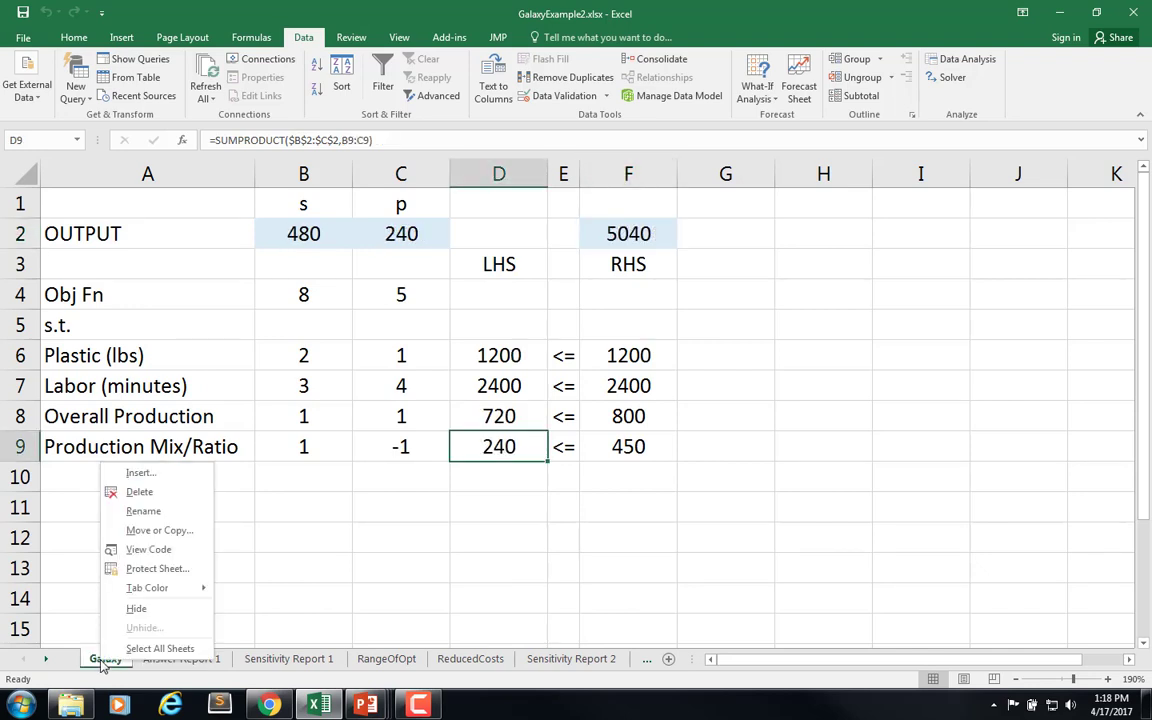
pyautogui.click(156, 531)
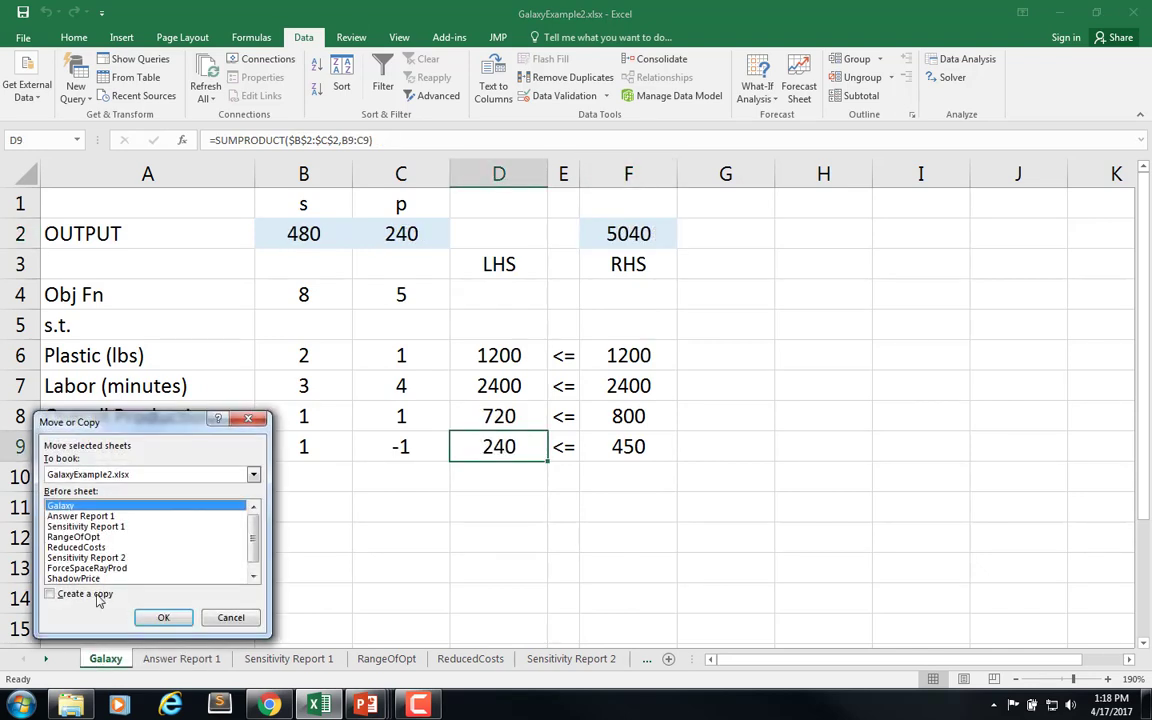
pyautogui.click(50, 593)
pyautogui.click(253, 541)
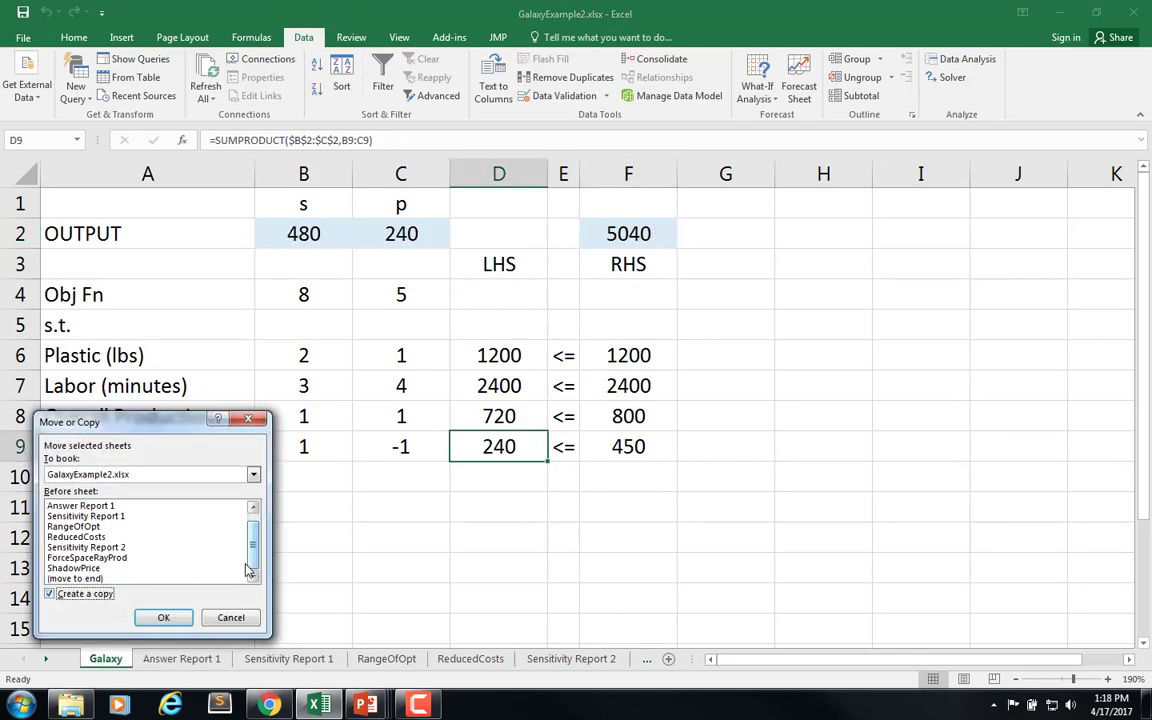
pyautogui.click(93, 578)
pyautogui.click(163, 618)
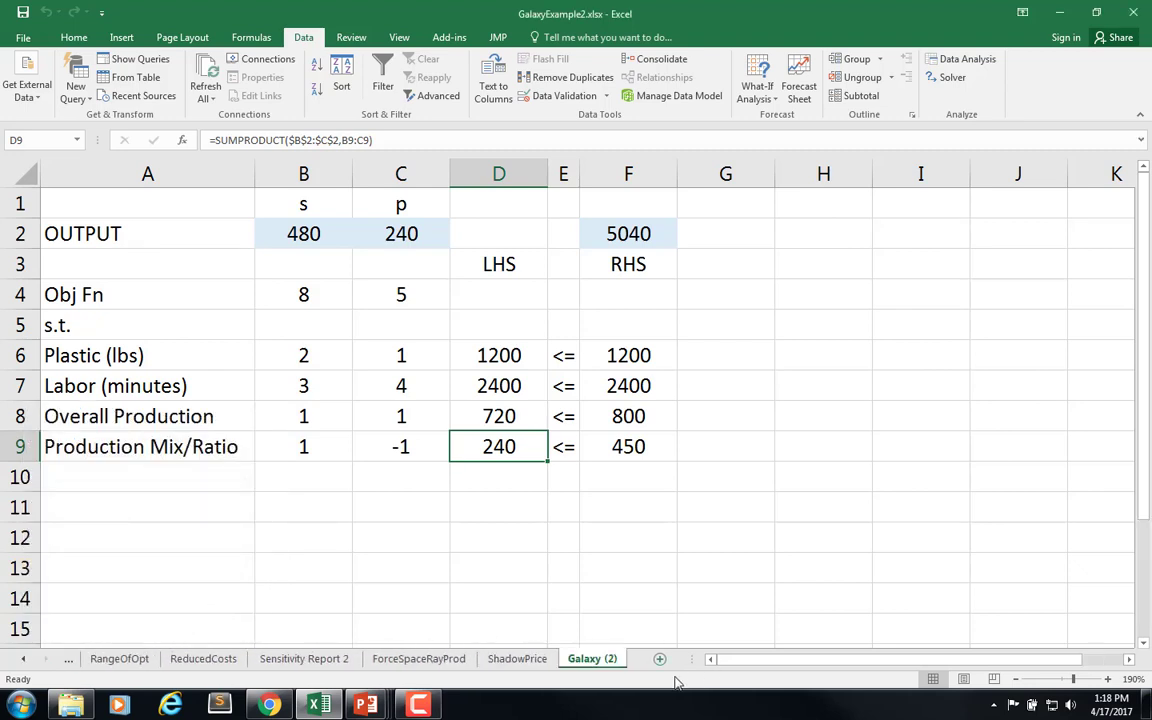
# Rename the copied Galaxy sheet as MultOpt.
pyautogui.doubleClick(594, 660)
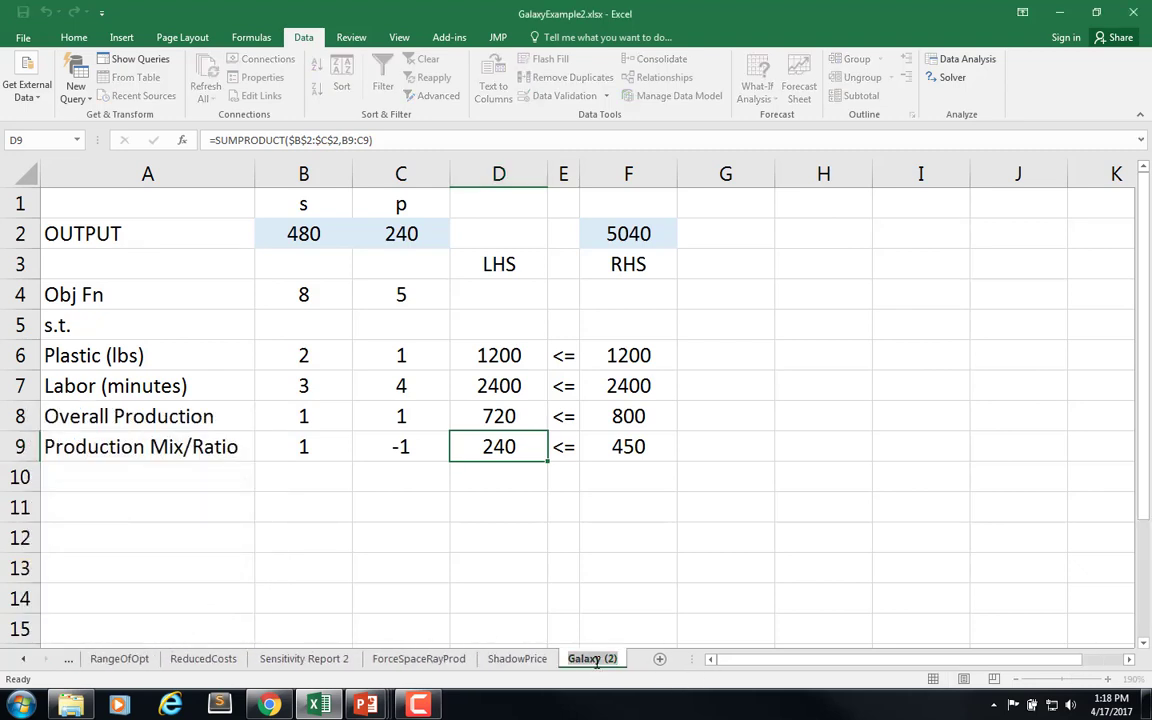
pyautogui.write('MUH')
pyautogui.press('BackSpace')
pyautogui.press('BackSpace')
pyautogui.write('ul')
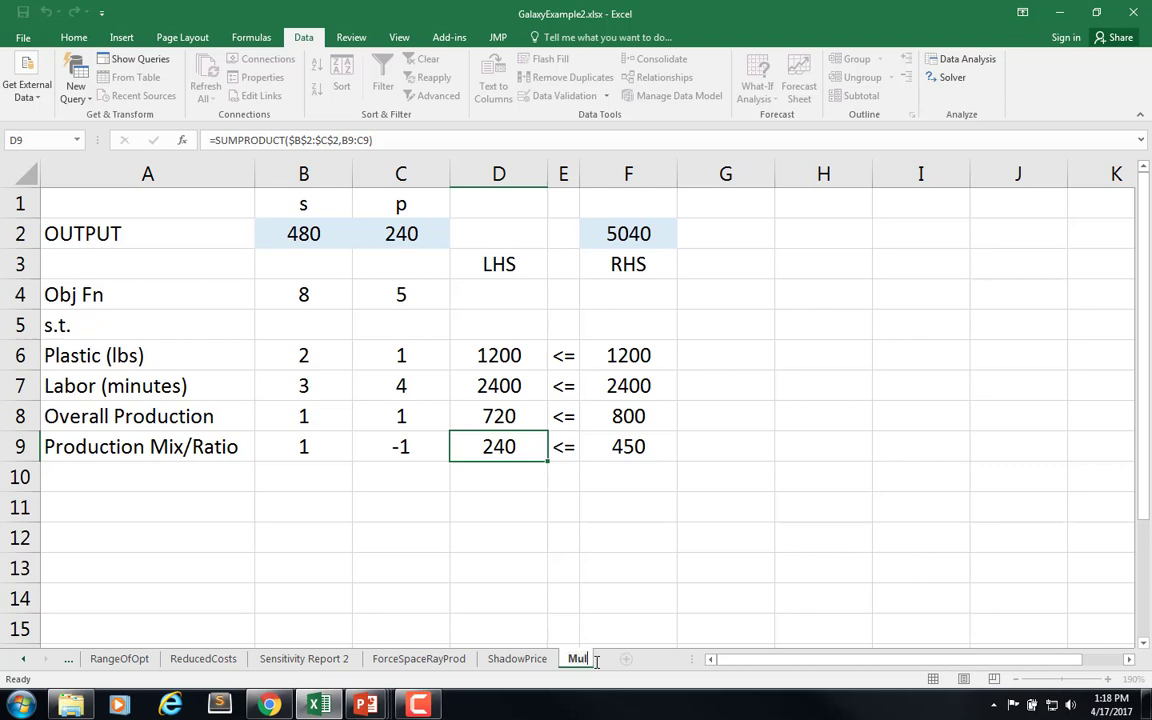
pyautogui.write('tOpt')
pyautogui.press('Return')
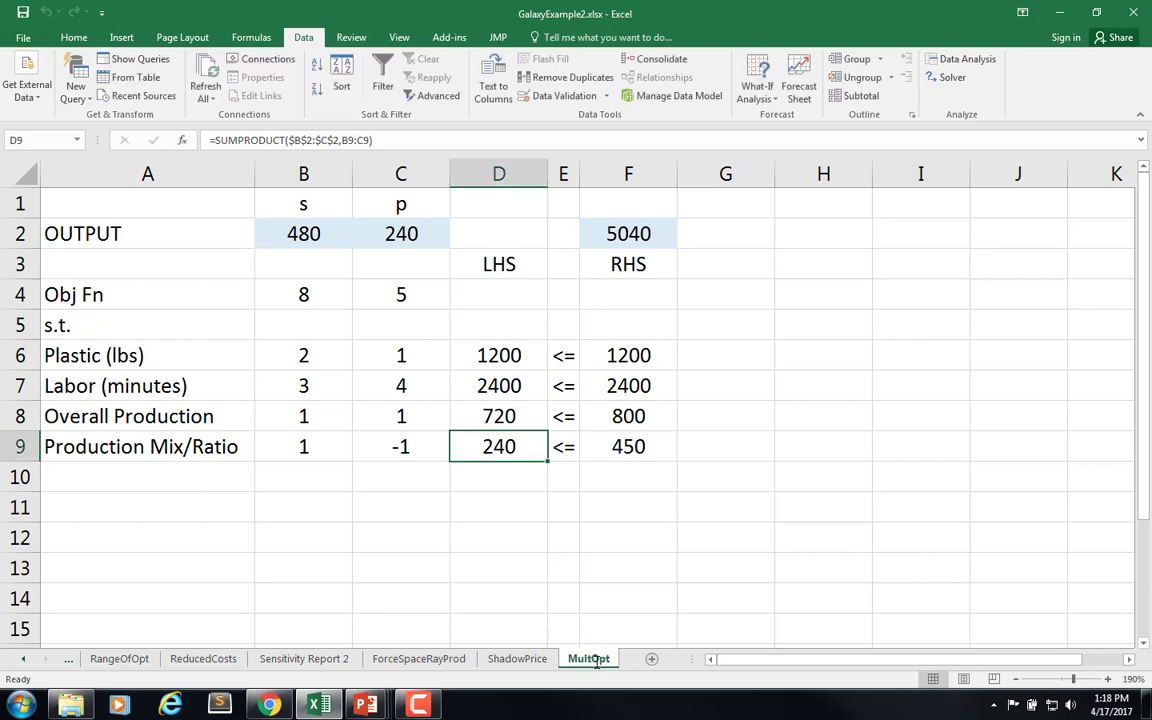
# Set the objective function coefficient for s in cell B4 to 3.75.
pyautogui.click(303, 294)
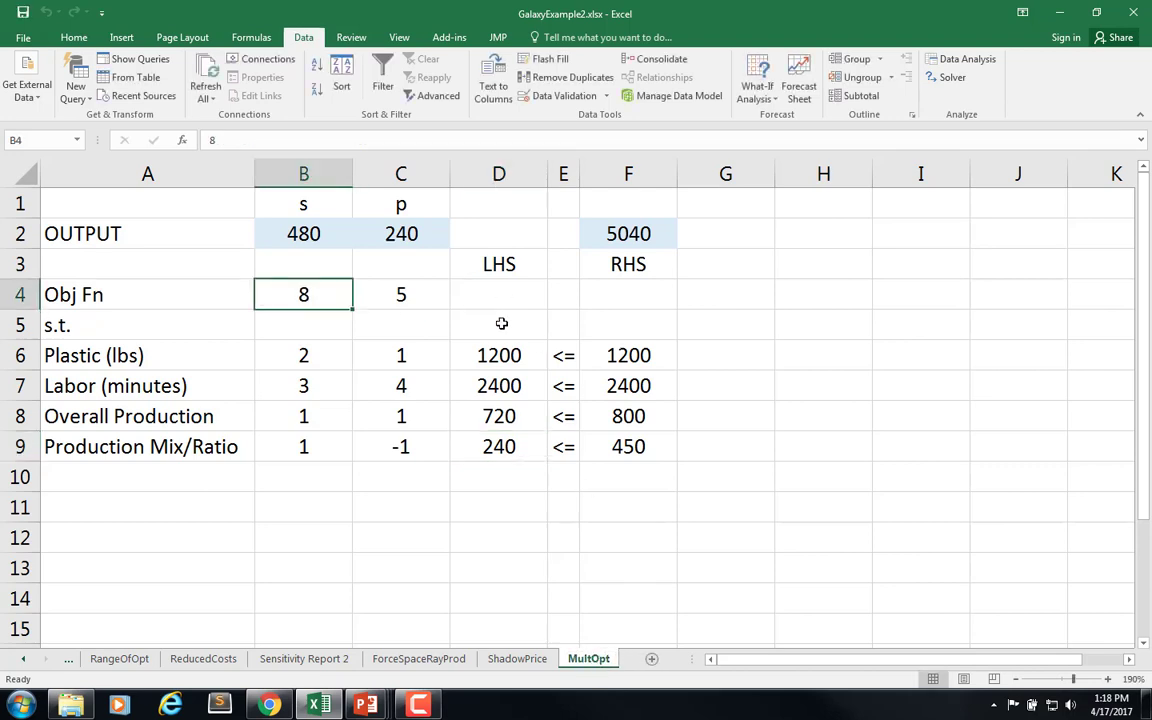
pyautogui.write('3.75')
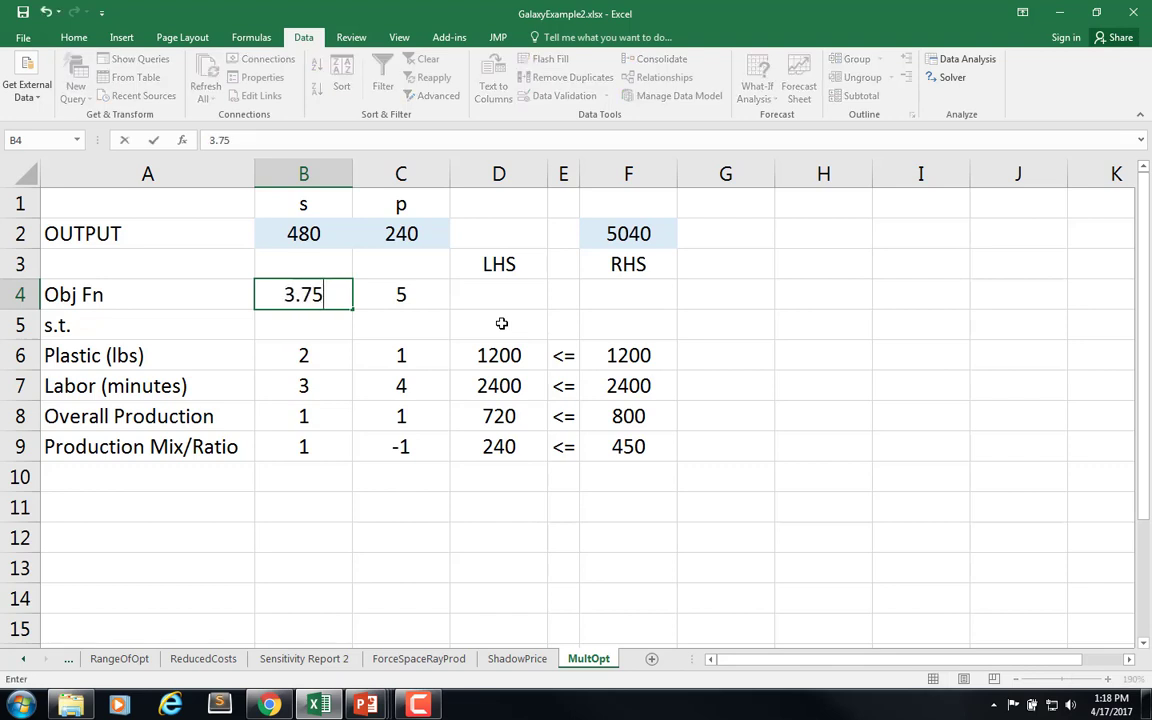
pyautogui.press('Return')
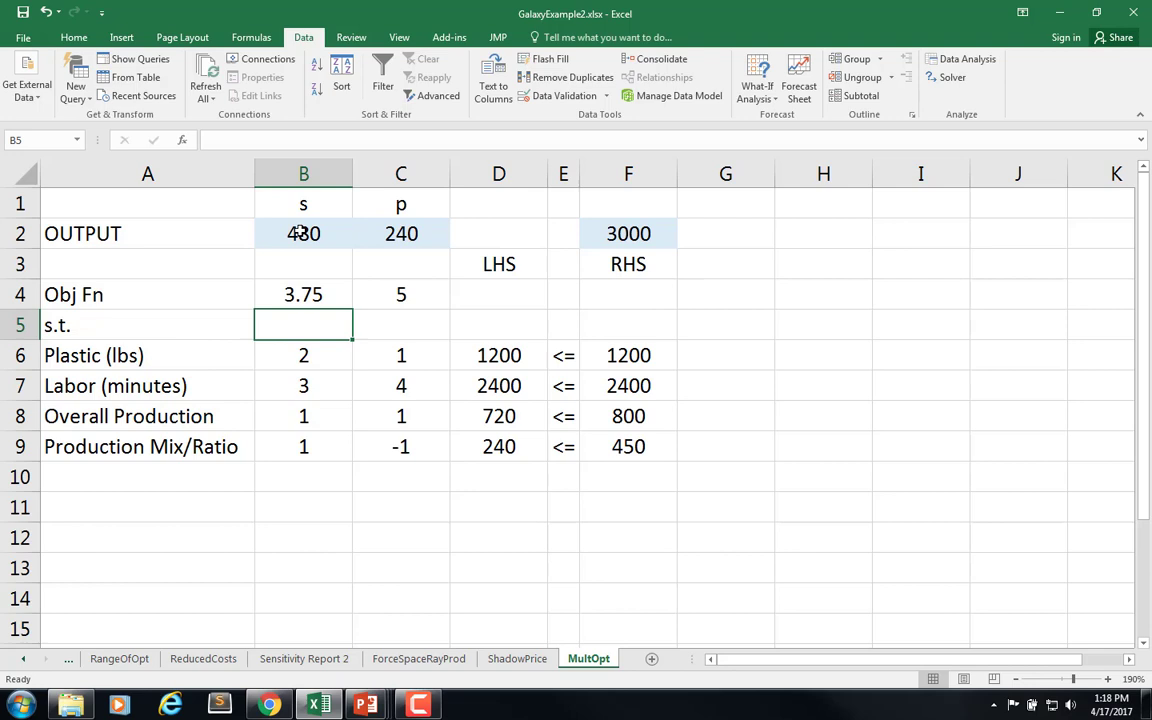
# Check the objective formula and coefficient, and clear the s and p output values in B2:C2.
pyautogui.click(630, 231)
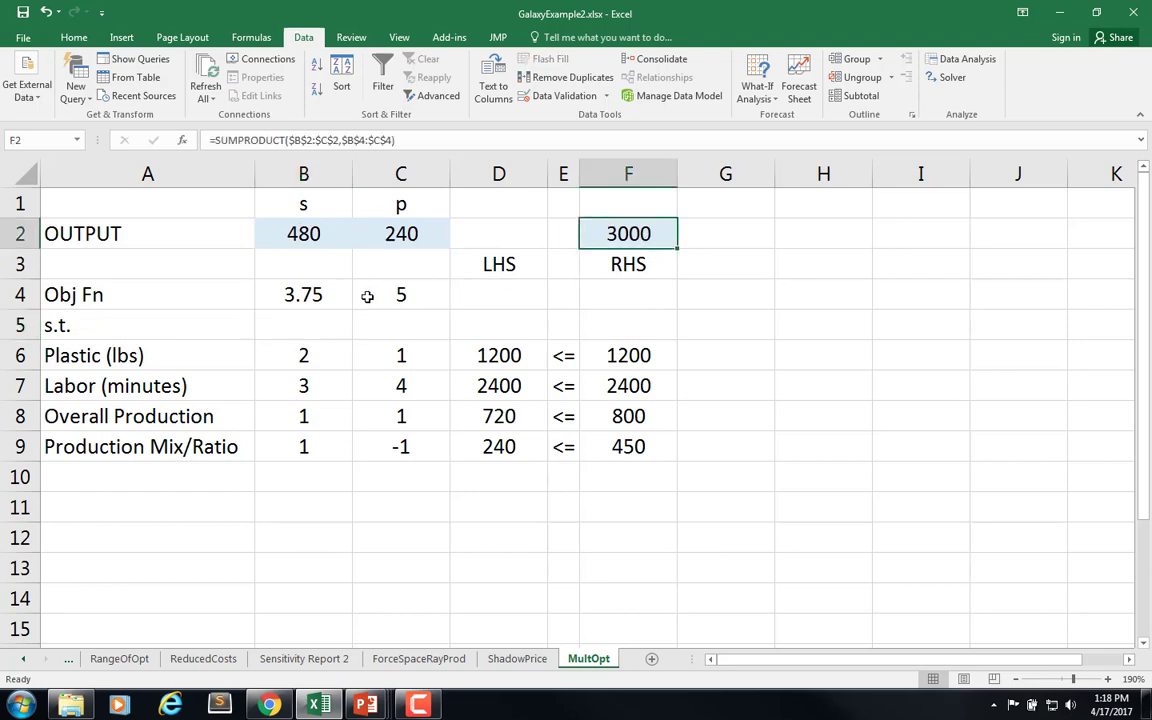
pyautogui.click(291, 298)
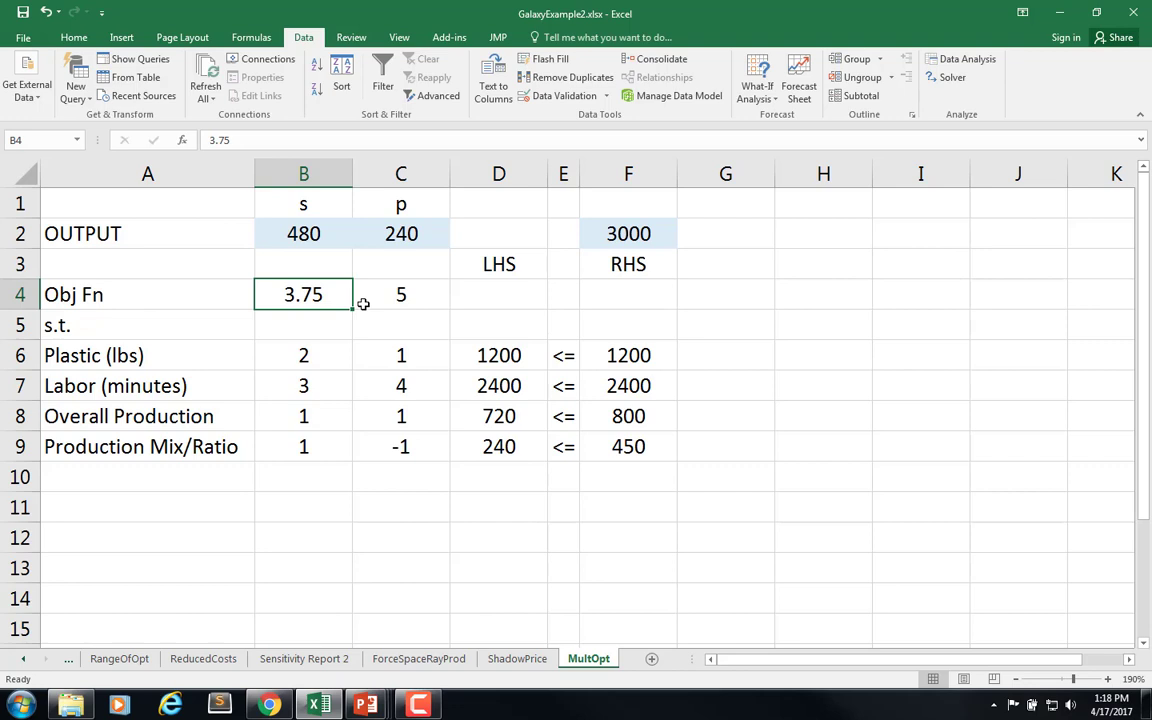
pyautogui.moveTo(320, 232); pyautogui.dragTo(372, 234)
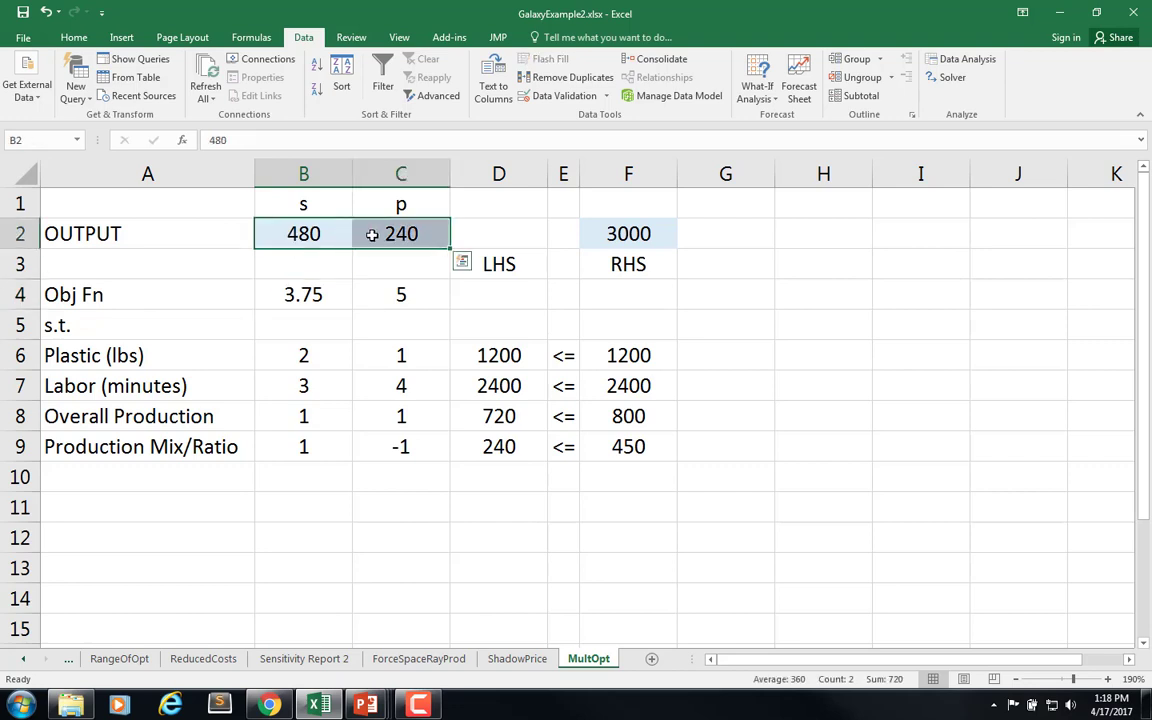
pyautogui.press('Delete')
# Run Solver with the existing model to maximize F2, keeping the solution and generating a Sensitivity report.
pyautogui.click(632, 232)
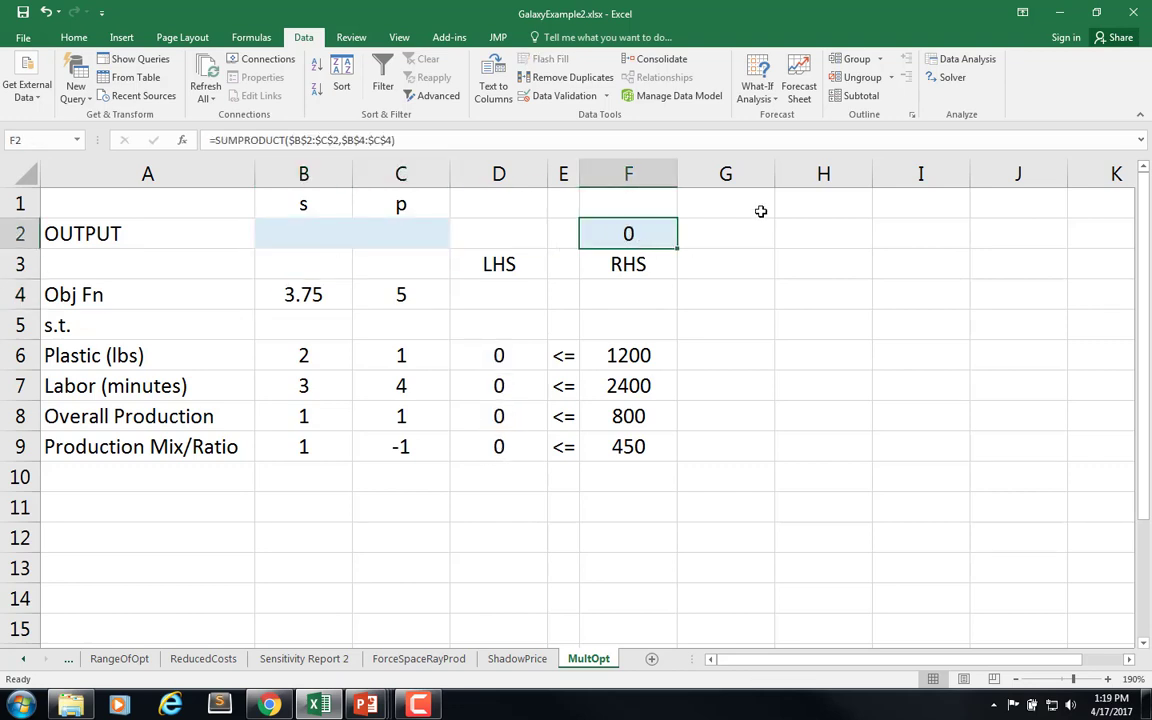
pyautogui.click(950, 77)
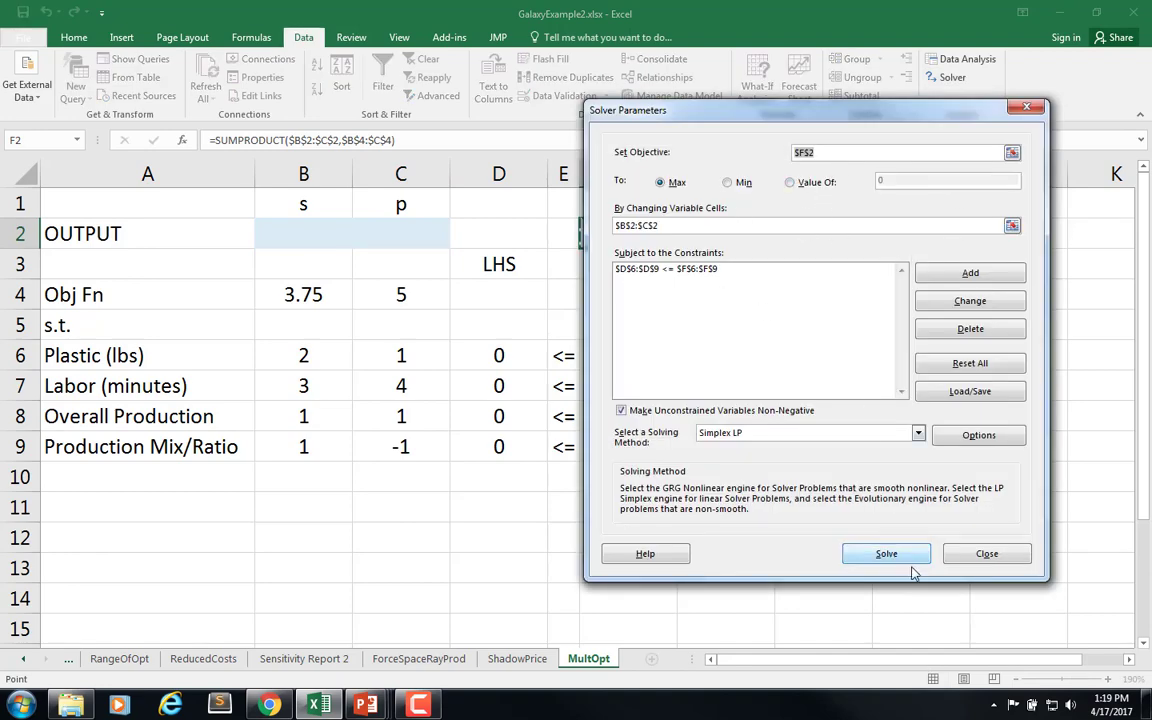
pyautogui.click(843, 557)
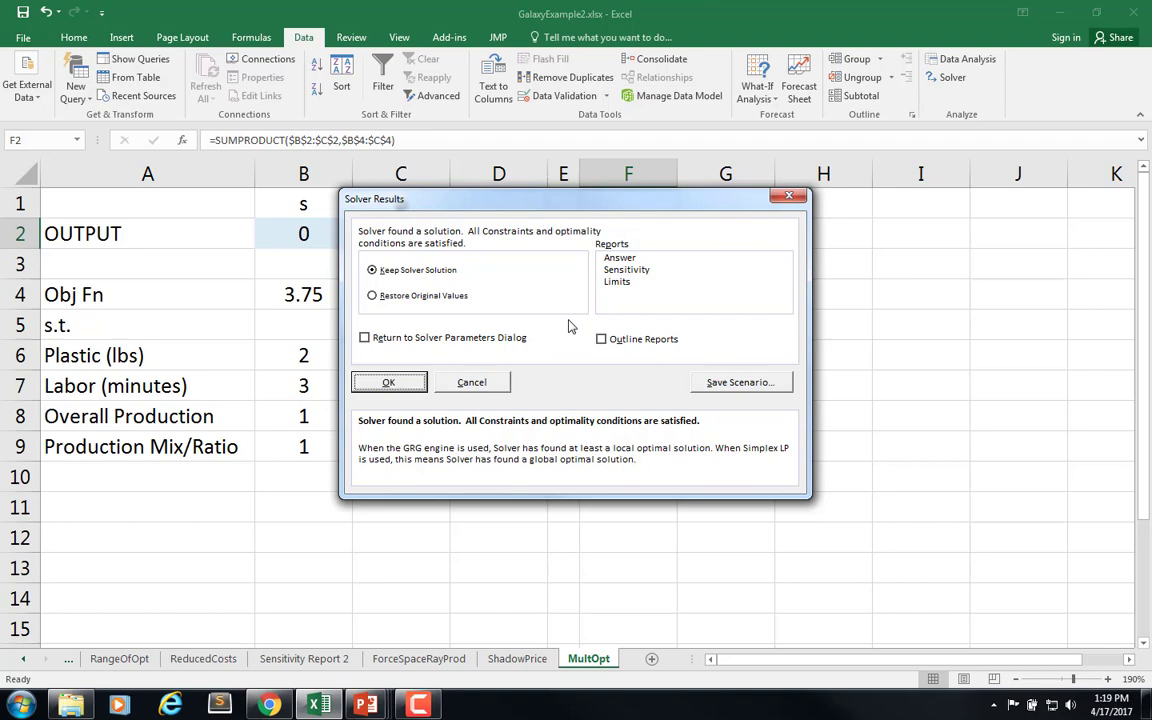
pyautogui.click(627, 270)
pyautogui.click(390, 381)
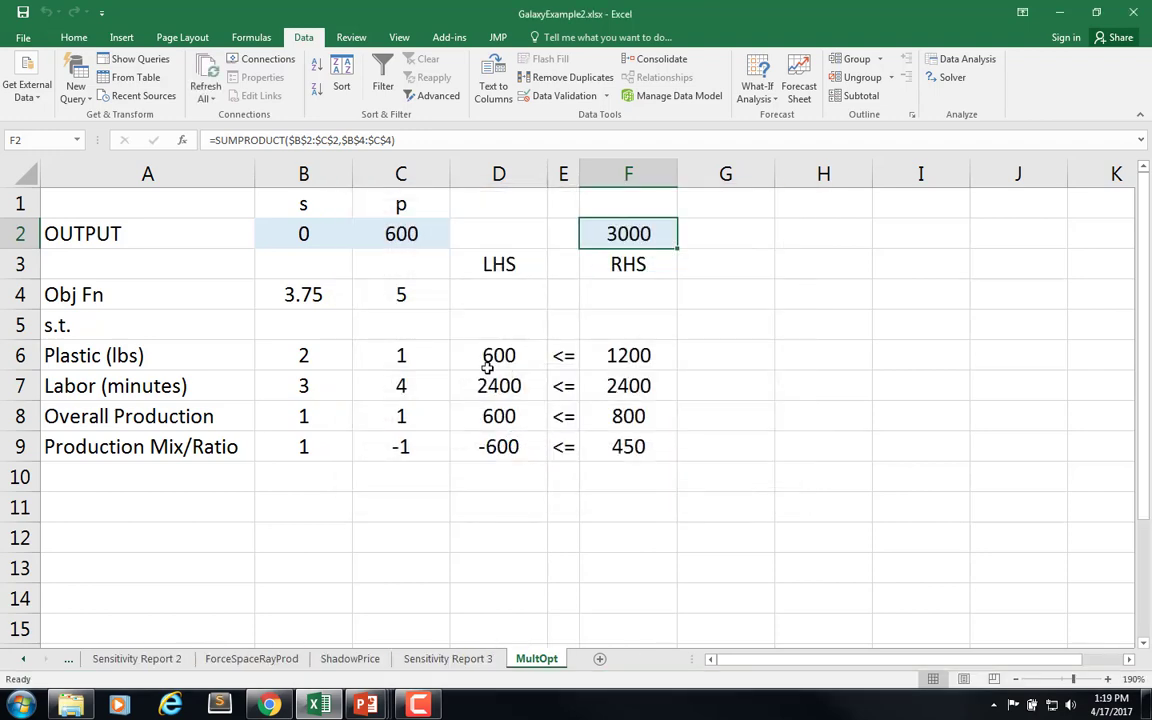
# Examine the solved s and p outputs, the objective value and the left-hand side of each constraint on MultOpt.
pyautogui.click(302, 233)
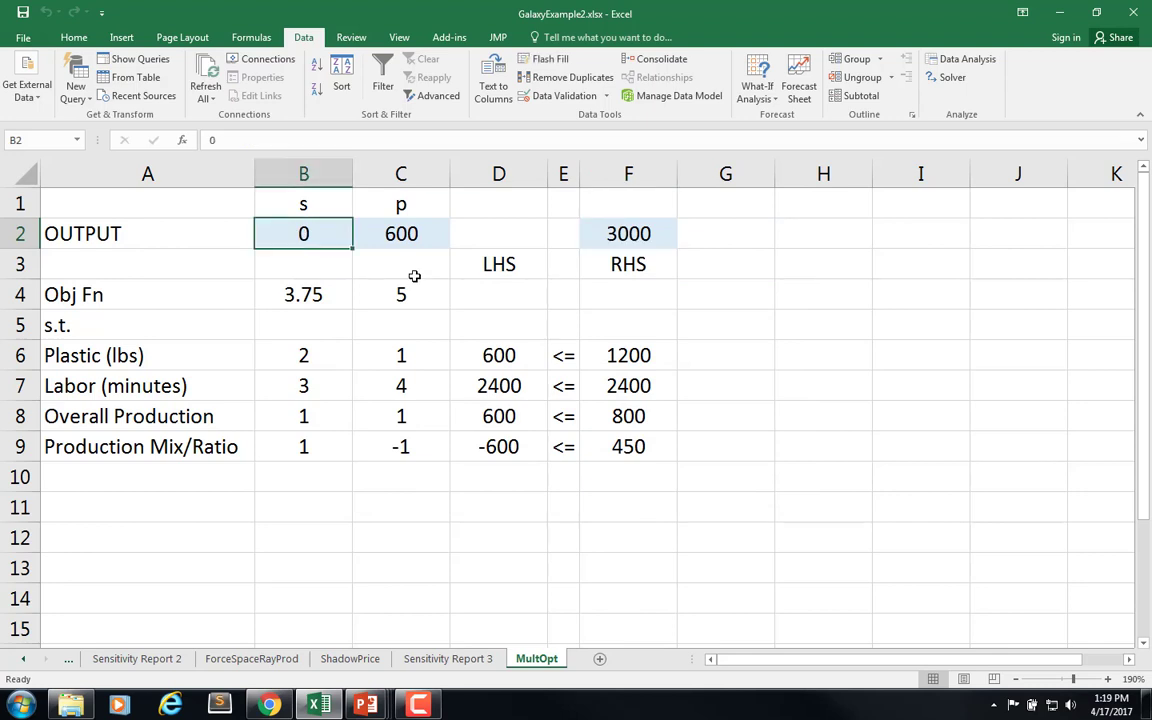
pyautogui.press('Right')
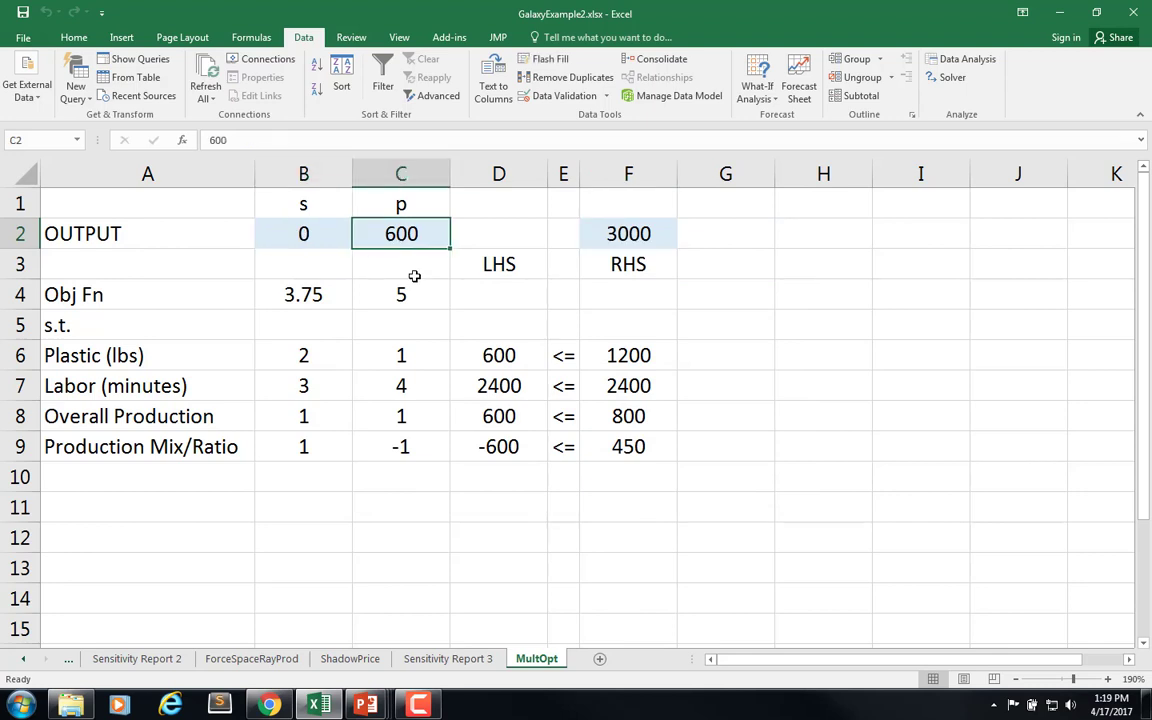
pyautogui.press('Right')
pyautogui.press('Right')
pyautogui.press('Right')
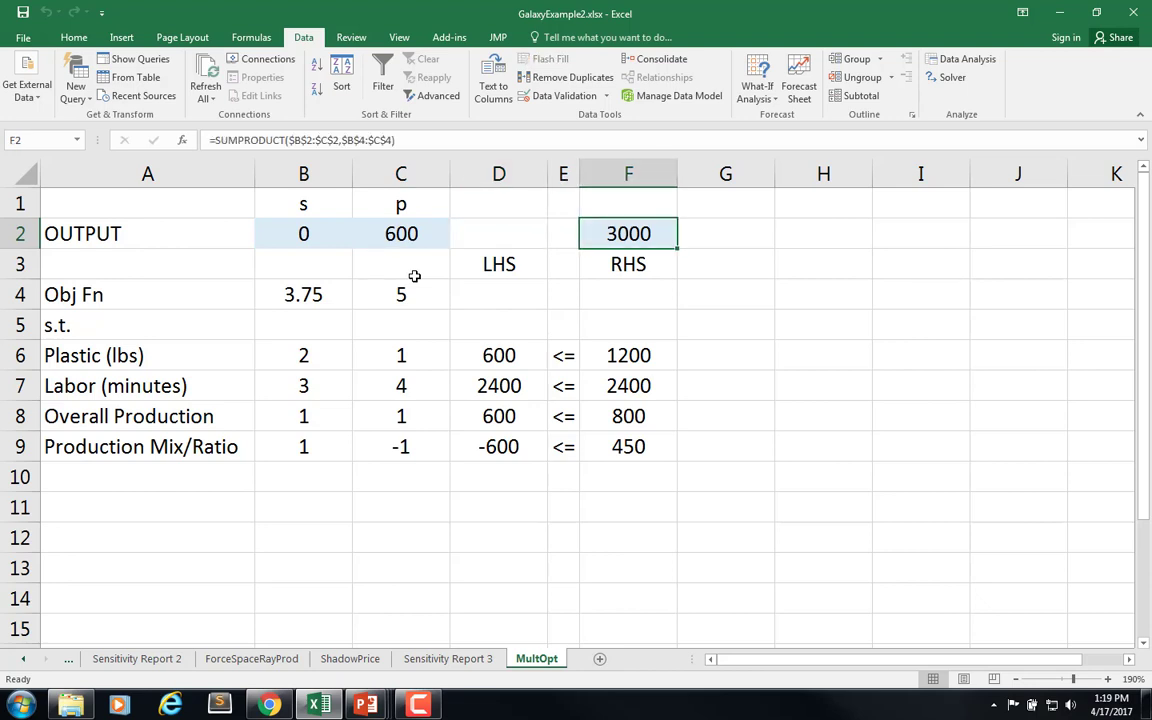
pyautogui.click(488, 384)
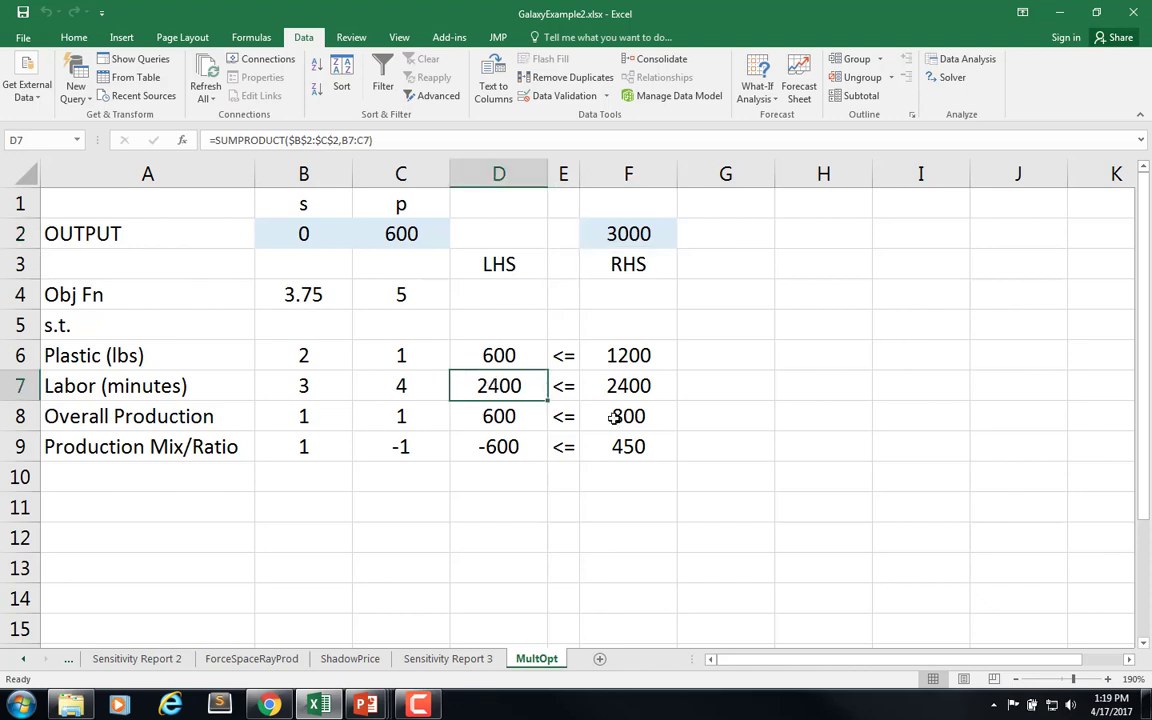
pyautogui.click(495, 355)
pyautogui.click(488, 419)
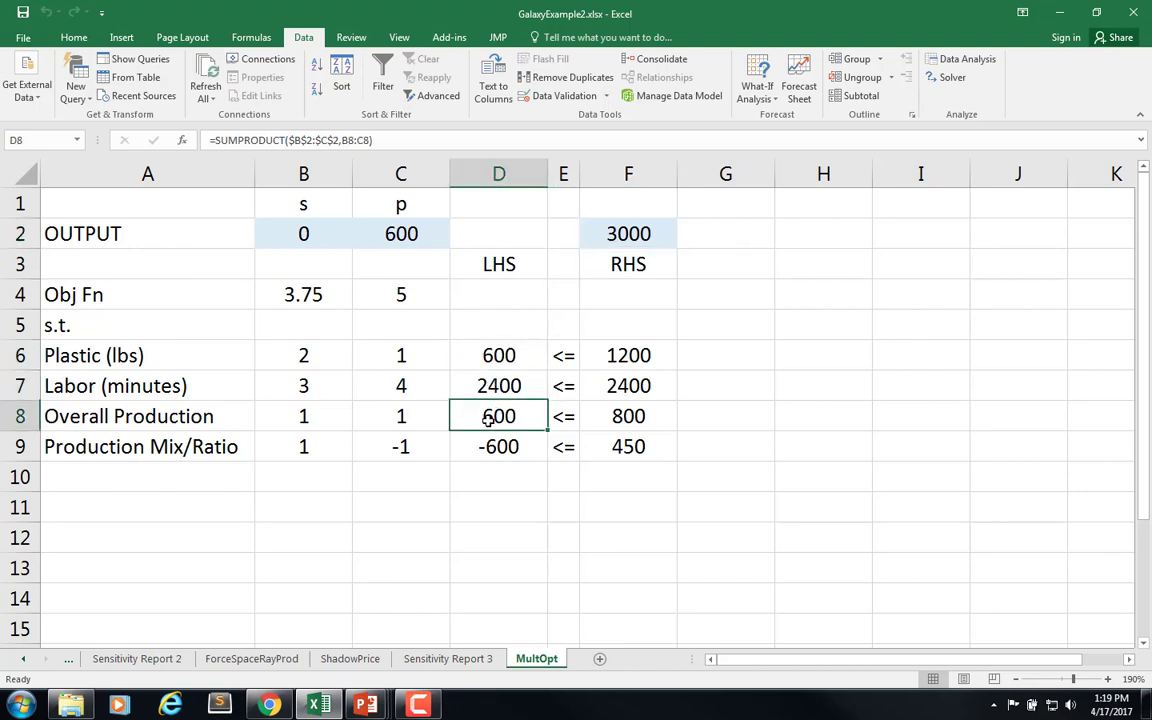
pyautogui.click(503, 455)
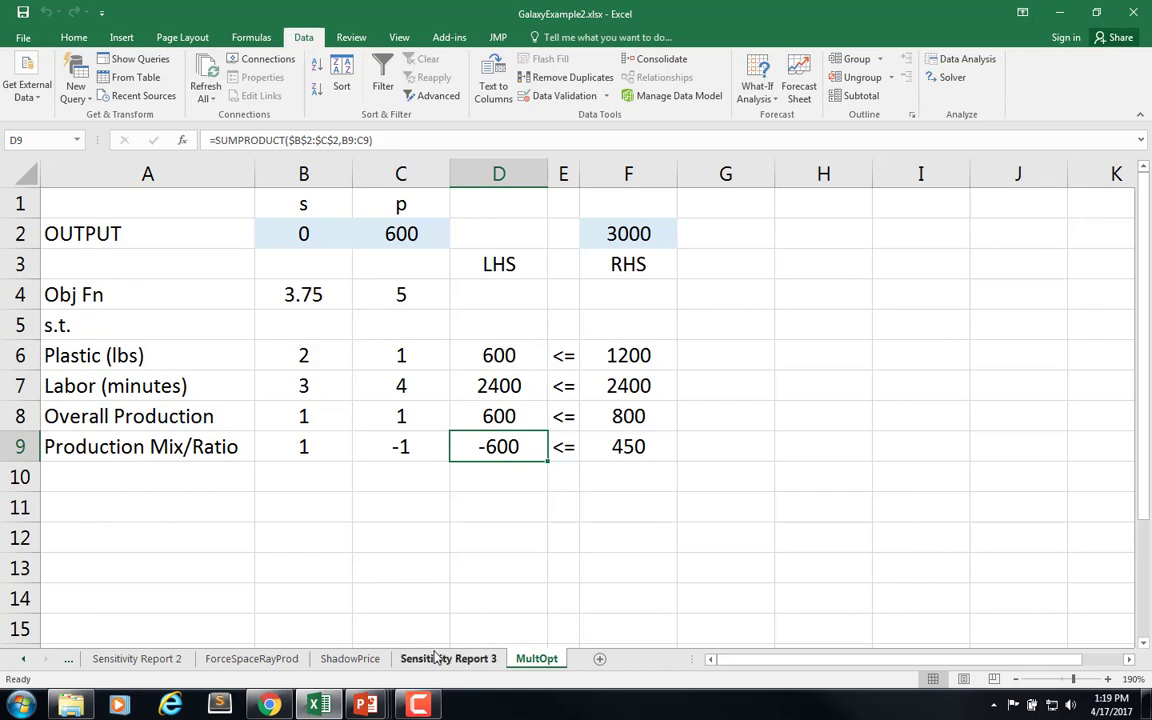
# Open Sensitivity Report 3, enlarge it to 170% and examine its variable cells and constraints tables.
pyautogui.click(430, 658)
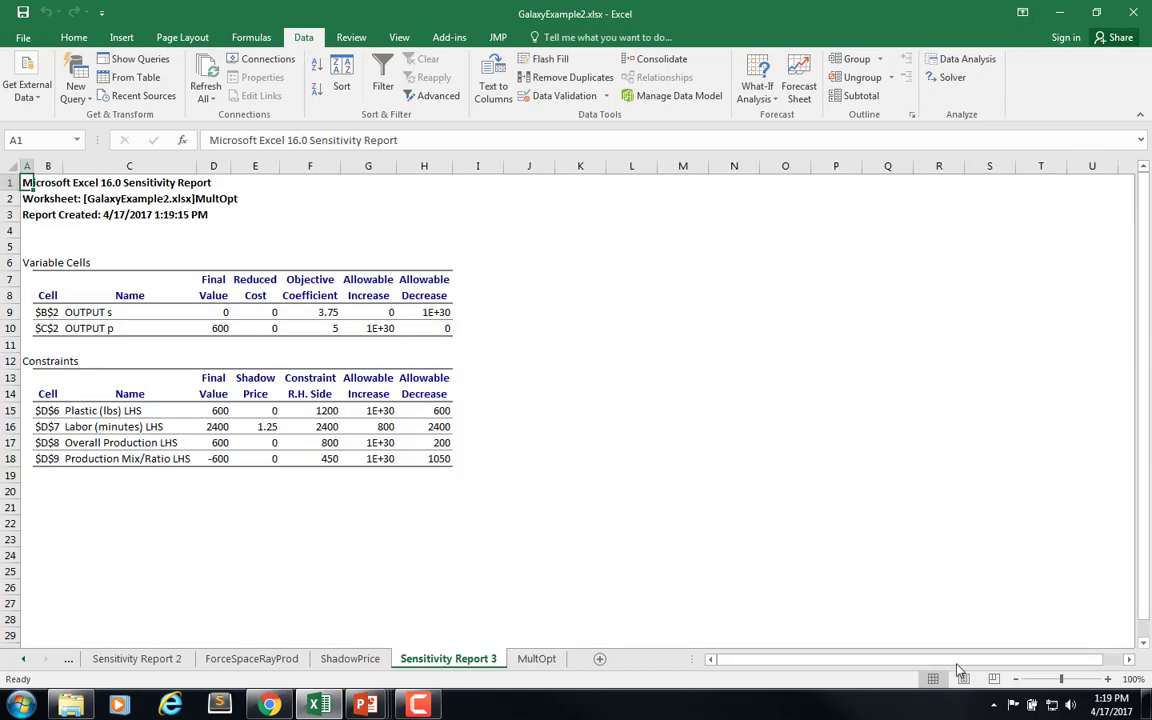
pyautogui.click(1106, 679)
pyautogui.click(1106, 679)
pyautogui.click(1106, 679)
pyautogui.click(1106, 679)
pyautogui.click(1106, 679)
pyautogui.click(1106, 679)
pyautogui.click(1106, 679)
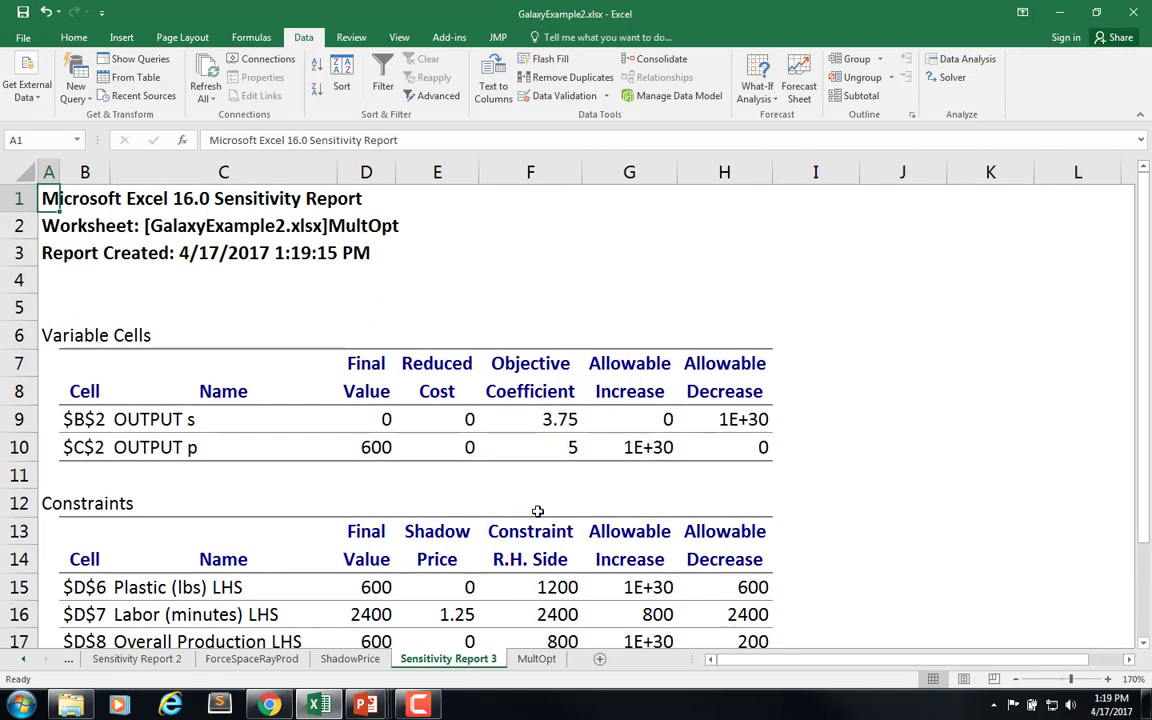
pyautogui.scroll(-2, 553, 509)
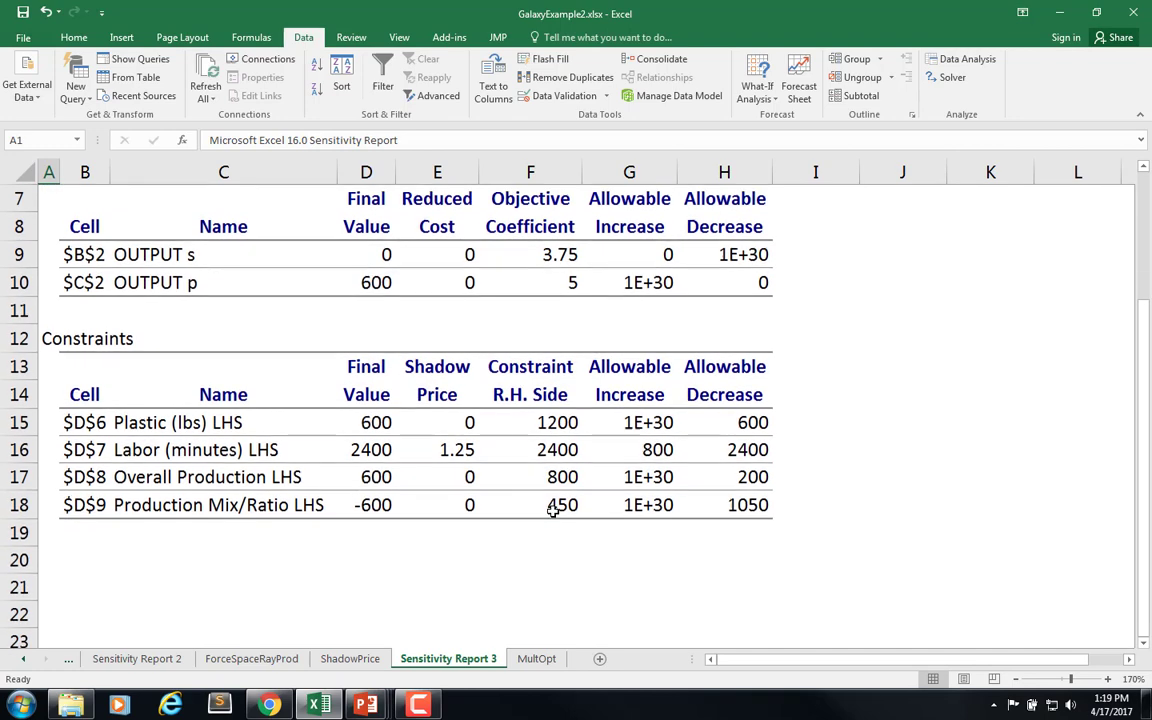
# Recheck the s output and objective value on MultOpt, and move the Sensitivity Report 3 sheet after it.
pyautogui.click(536, 658)
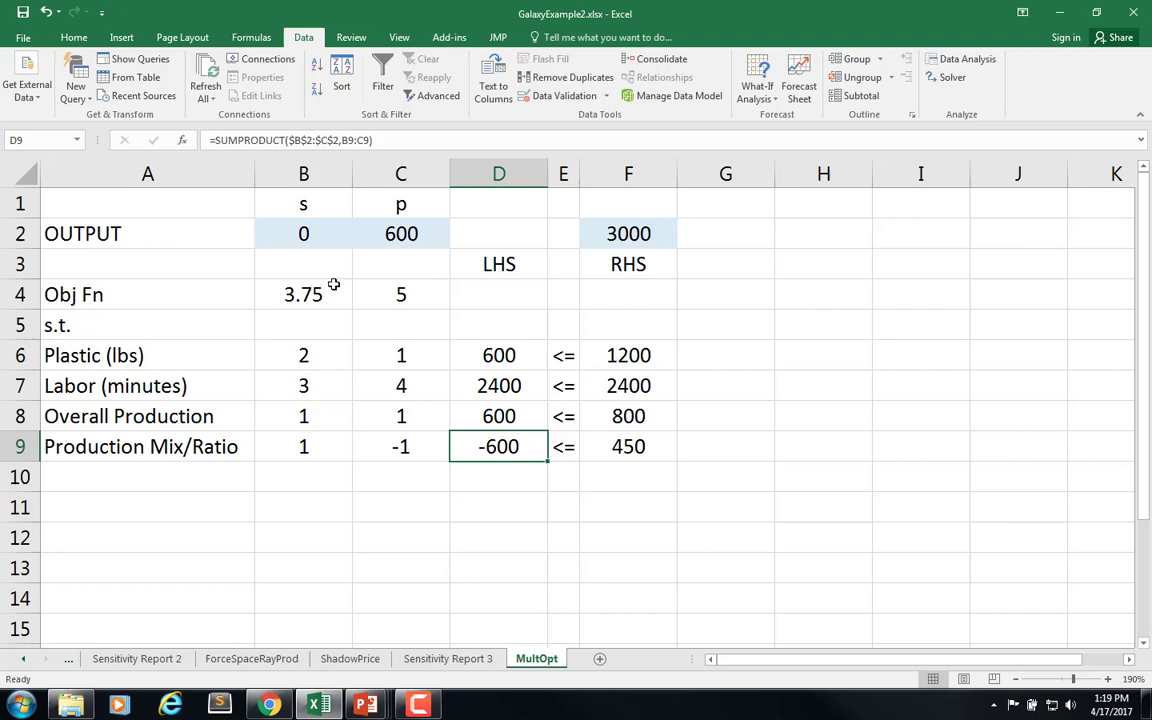
pyautogui.click(296, 234)
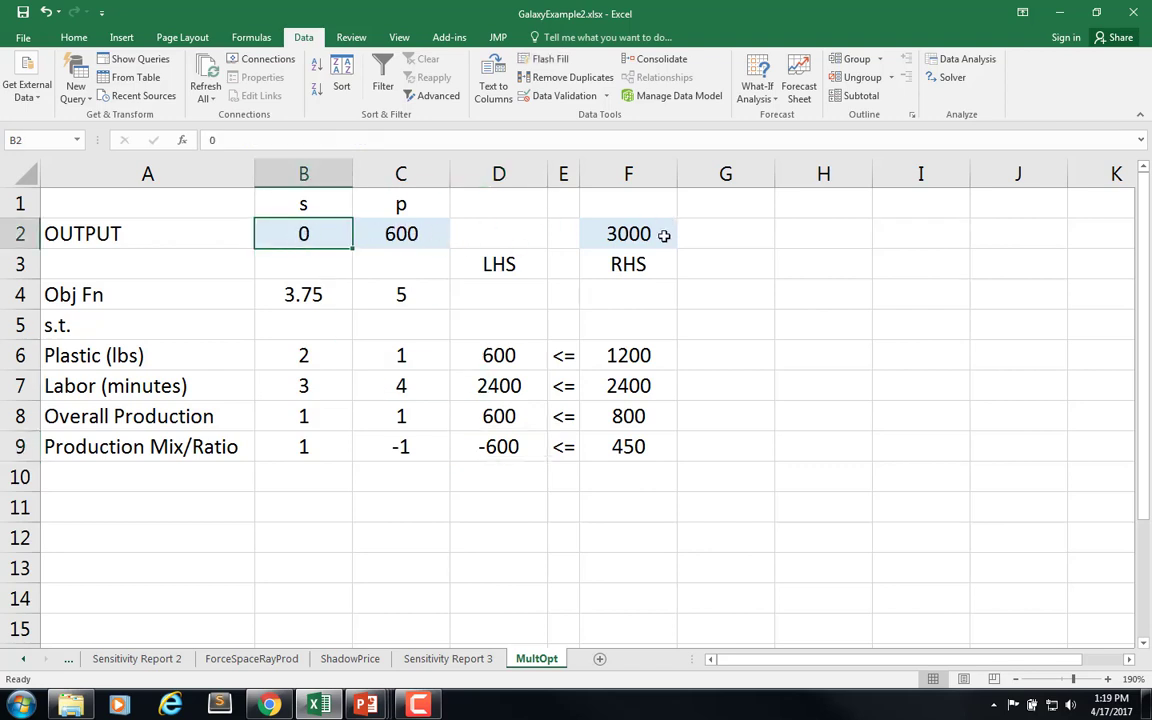
pyautogui.click(632, 234)
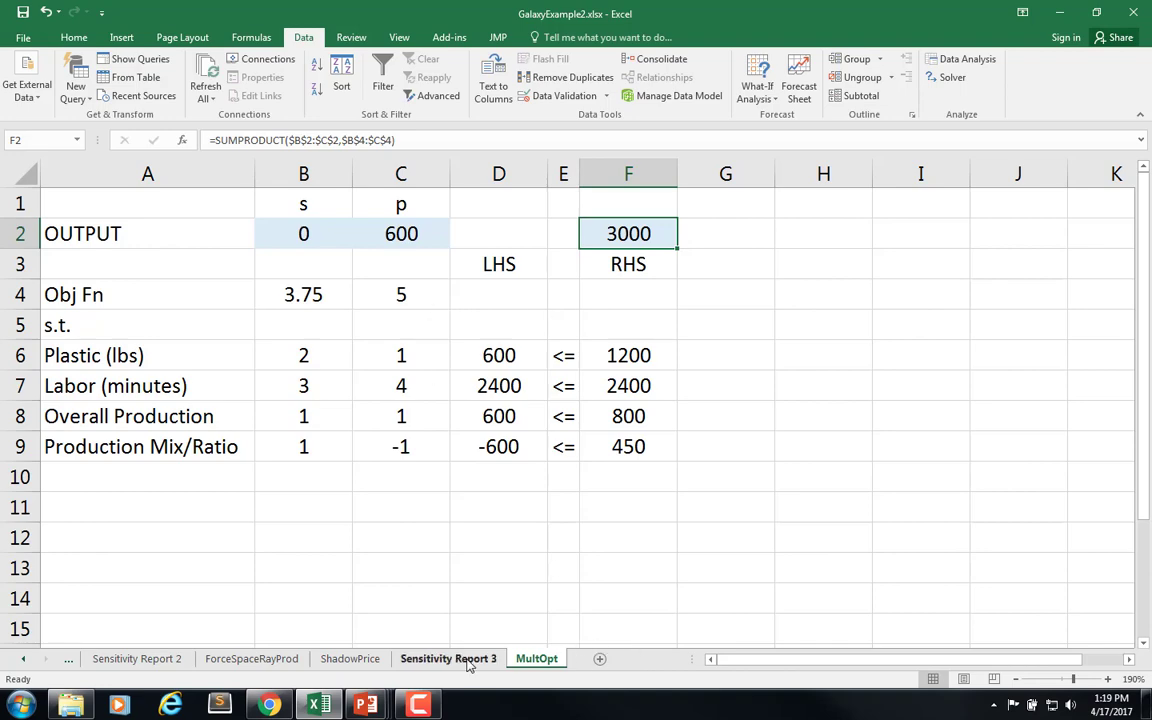
pyautogui.moveTo(470, 660); pyautogui.dragTo(571, 658)
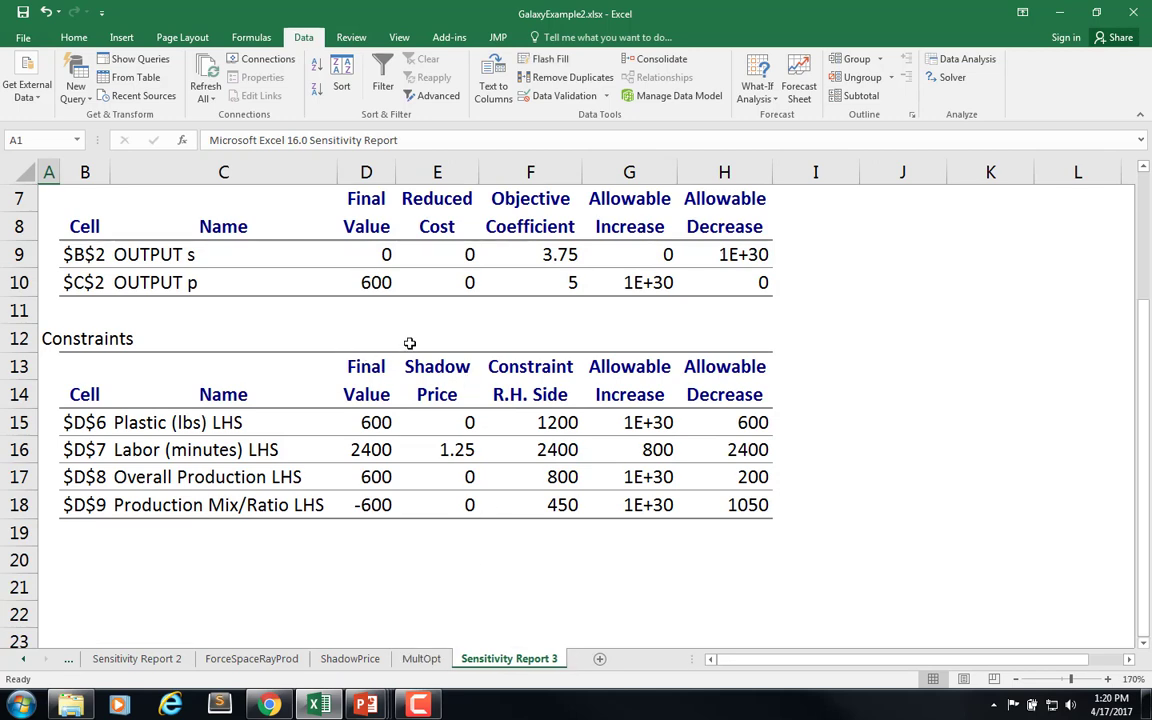
# Examine the final value and reduced cost of OUTPUT s in the sensitivity report, and return to the MultOpt sheet.
pyautogui.moveTo(348, 252); pyautogui.dragTo(424, 257)
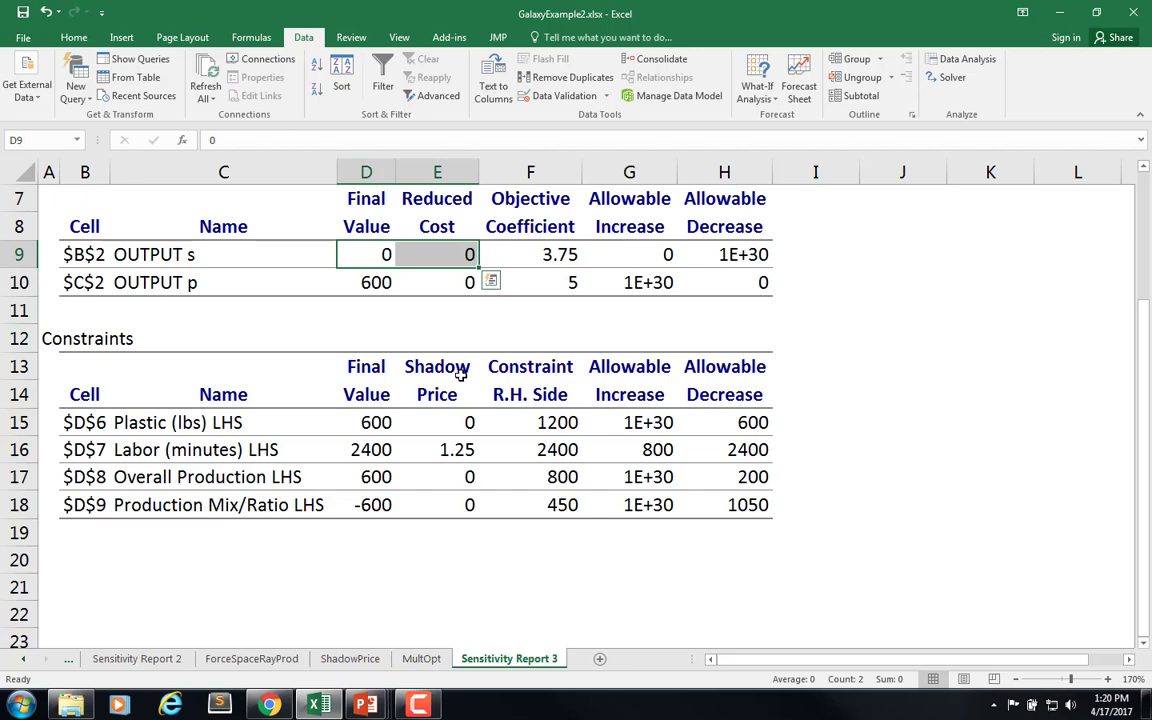
pyautogui.click(452, 258)
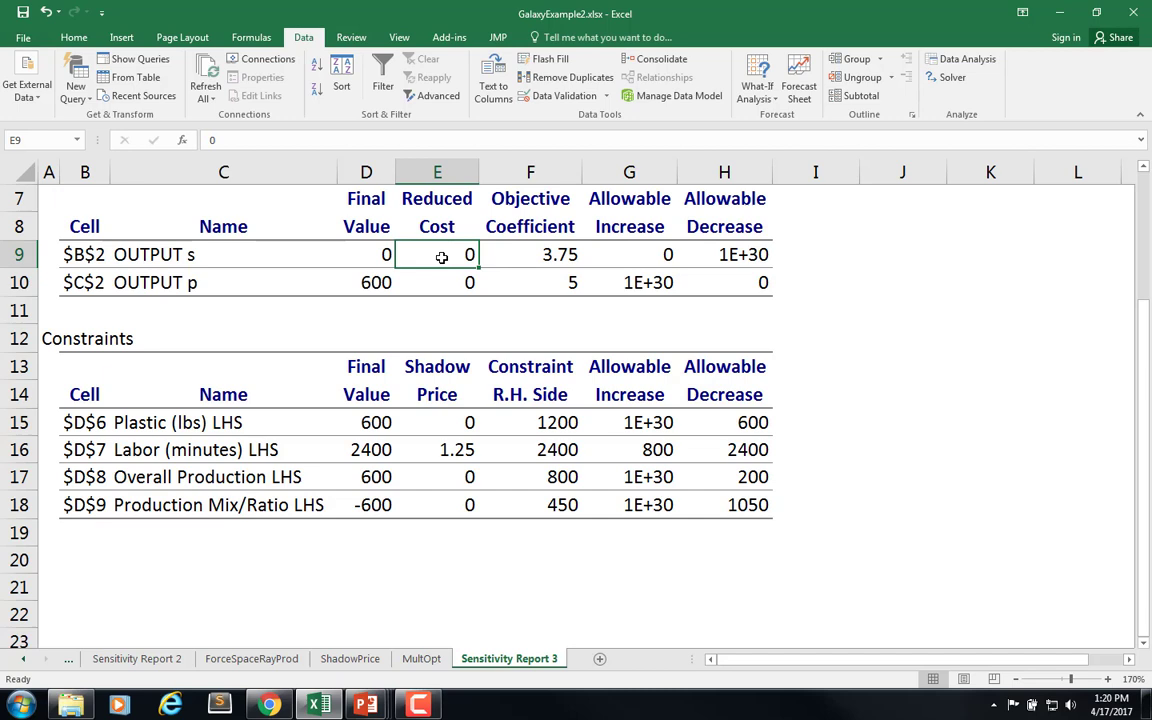
pyautogui.click(372, 254)
pyautogui.click(465, 256)
pyautogui.click(430, 662)
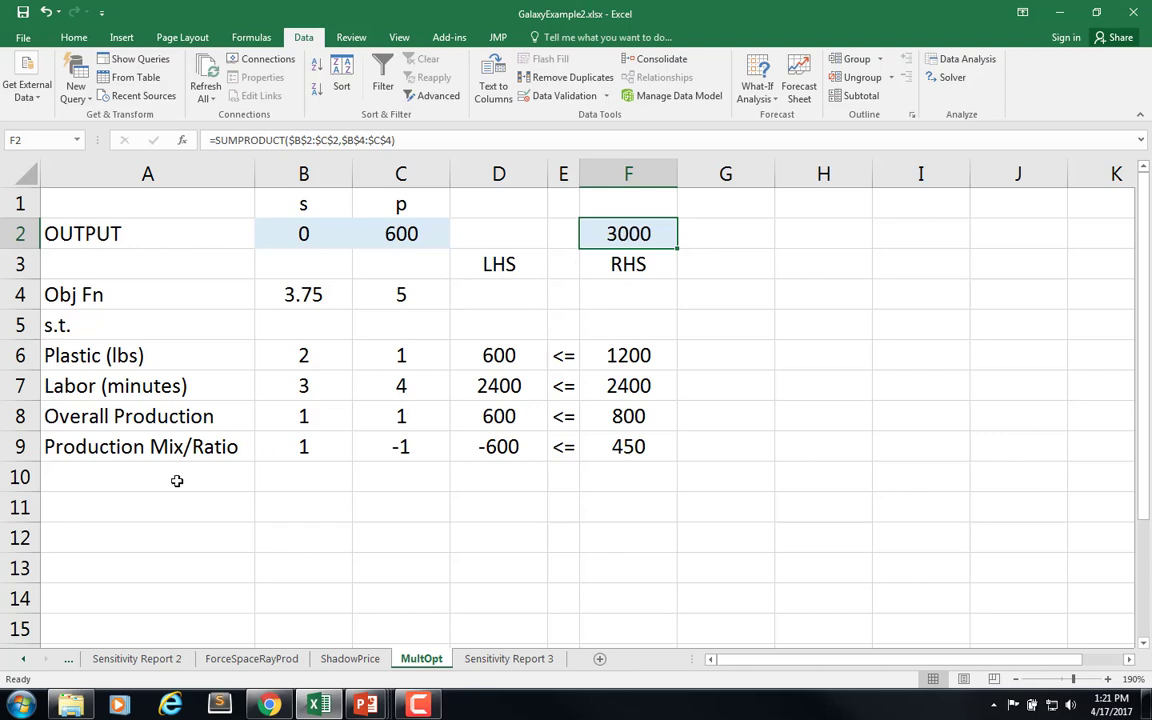
# Review the objective function coefficients of s and p and the objective value cell on MultOpt.
pyautogui.moveTo(285, 294); pyautogui.dragTo(375, 296)
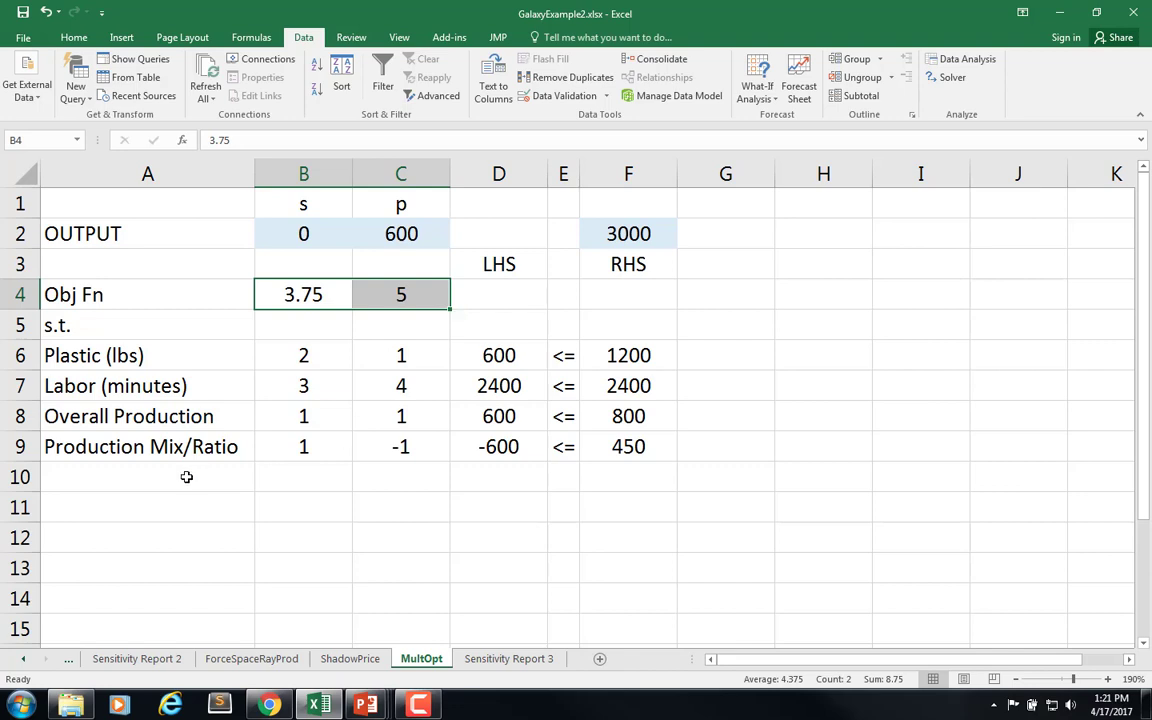
pyautogui.click(596, 238)
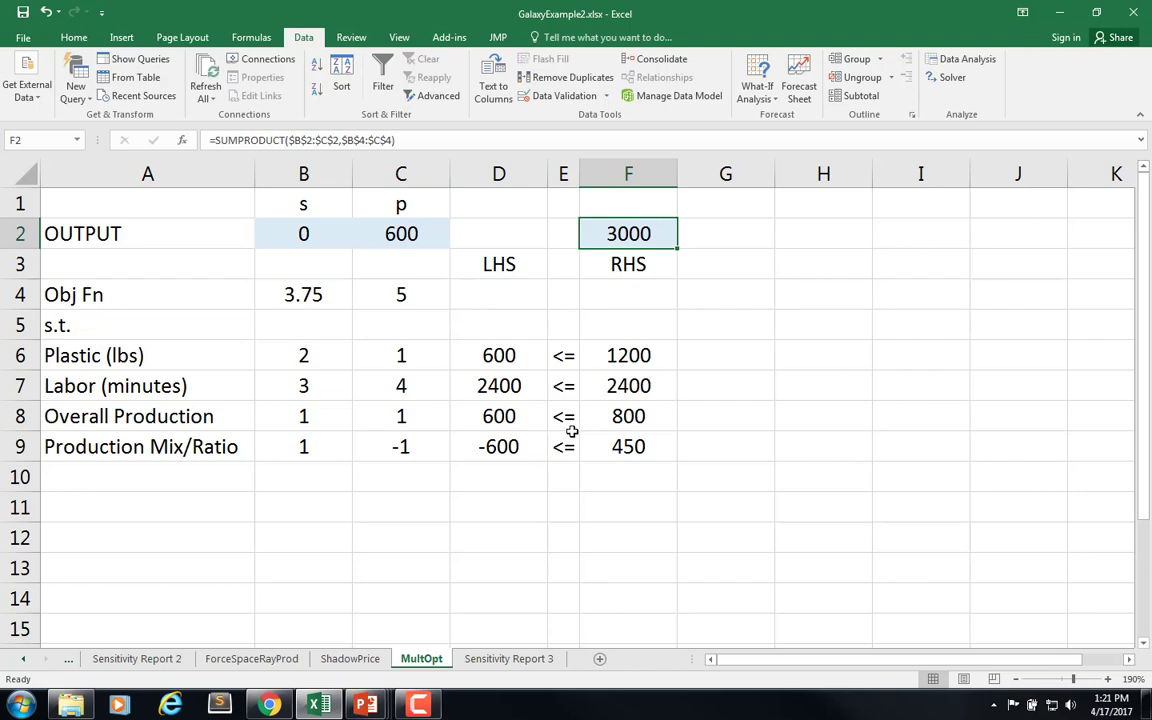
pyautogui.click(111, 481)
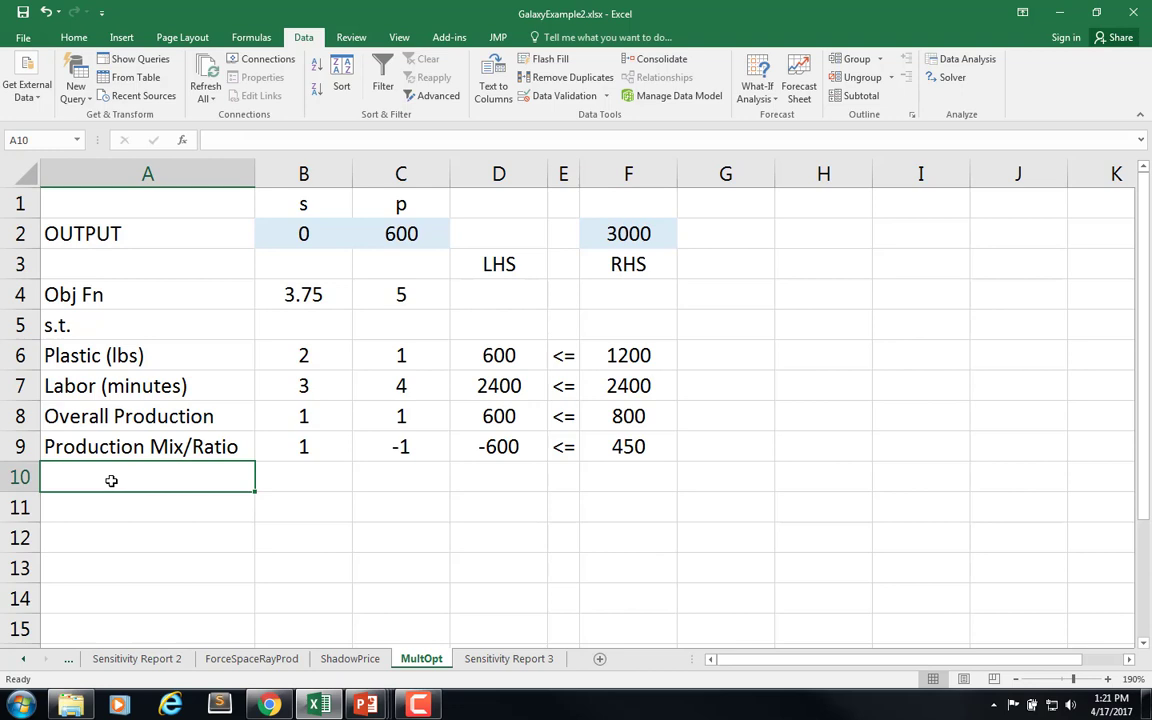
pyautogui.write('Force ')
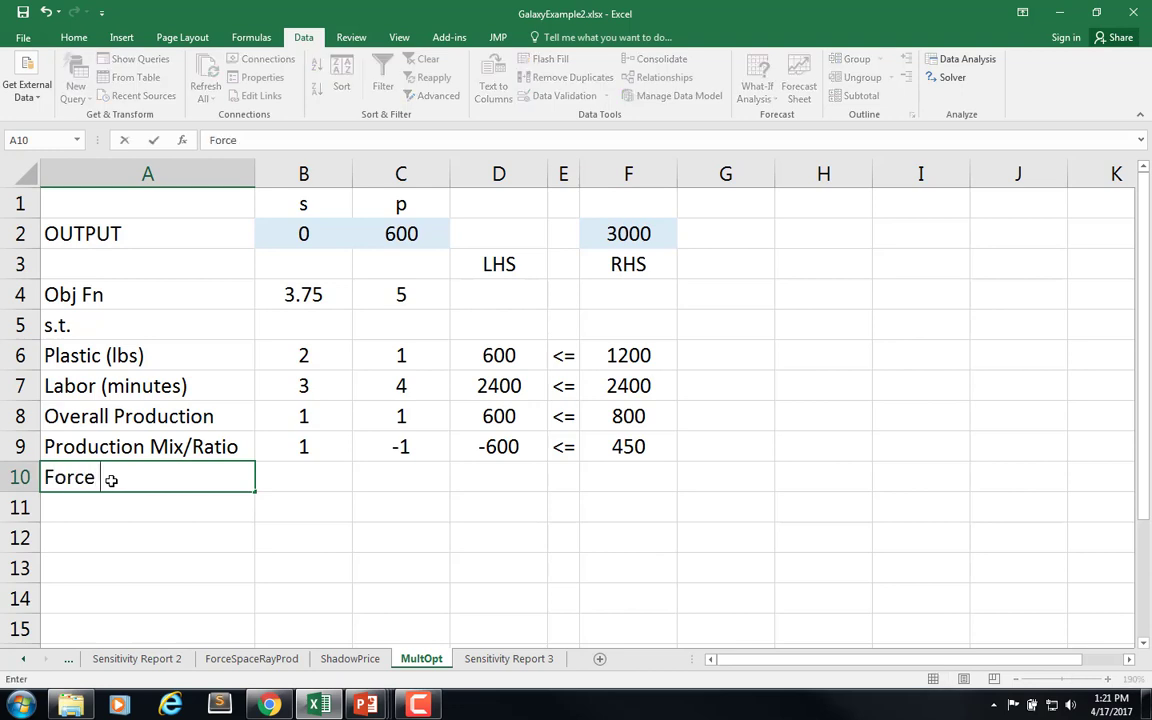
pyautogui.write('Space Rays')
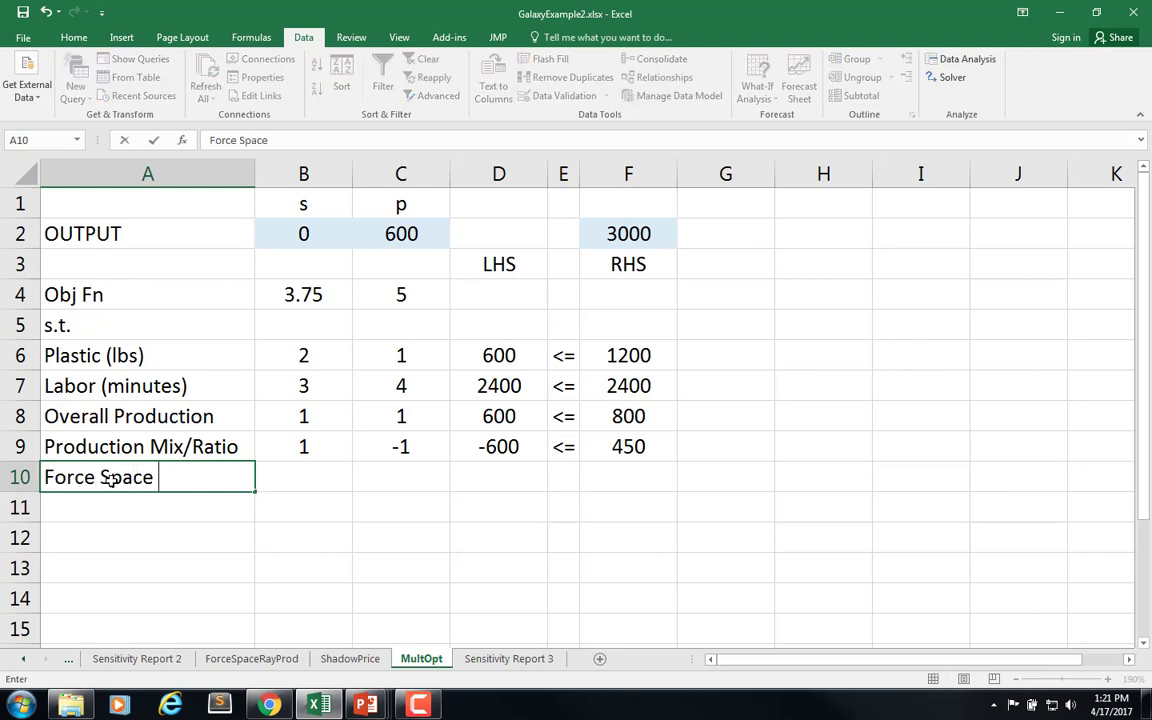
pyautogui.press('Tab')
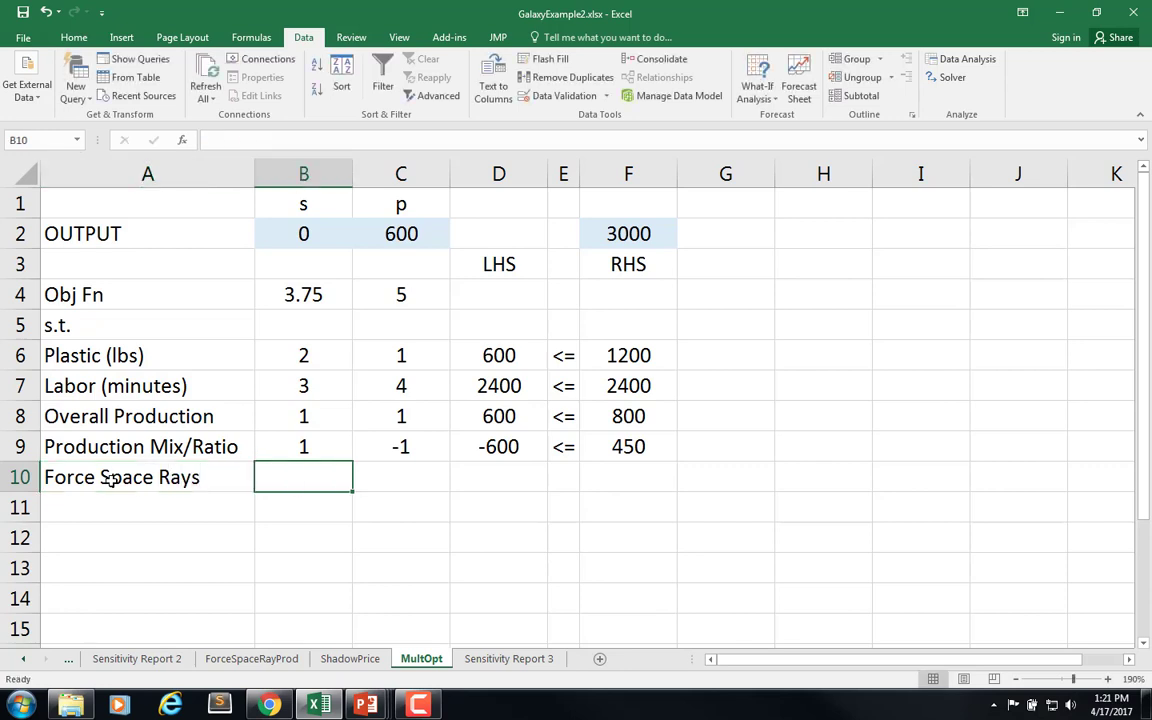
# Label the new constraint row in A10 as "Set Obj Fn Value".
pyautogui.click(91, 480)
pyautogui.write('F')
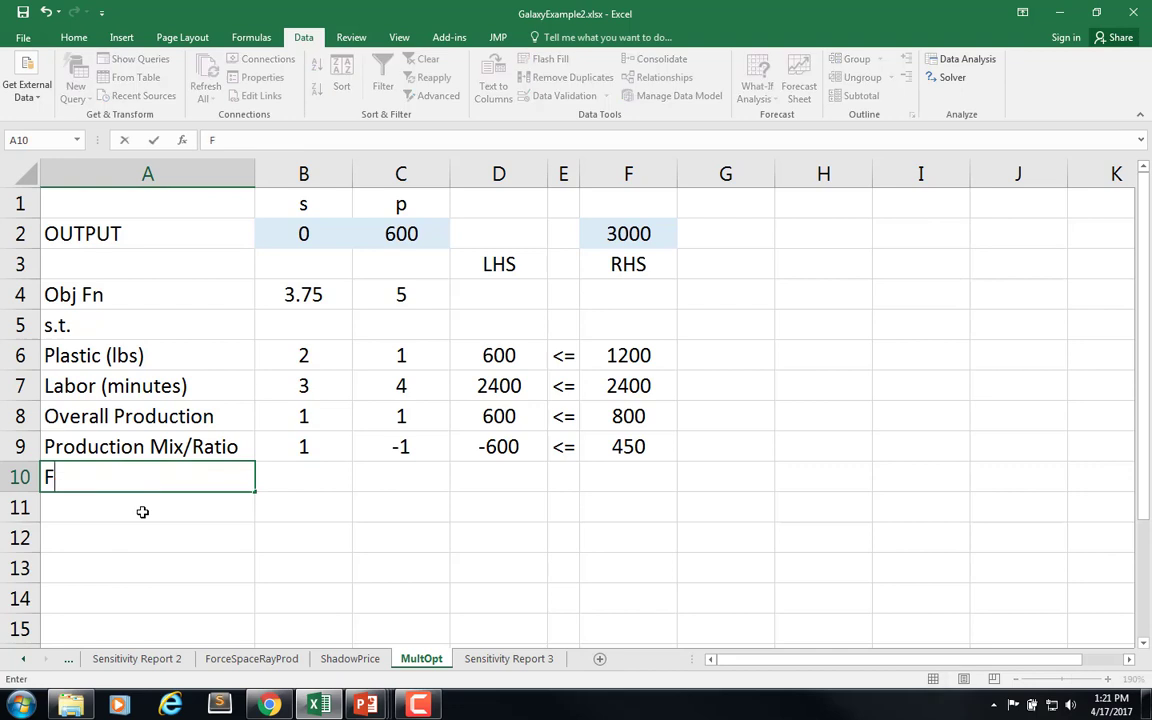
pyautogui.write('ind')
pyautogui.press('BackSpace')
pyautogui.press('BackSpace')
pyautogui.press('BackSpace')
pyautogui.press('BackSpace')
pyautogui.write('Set O')
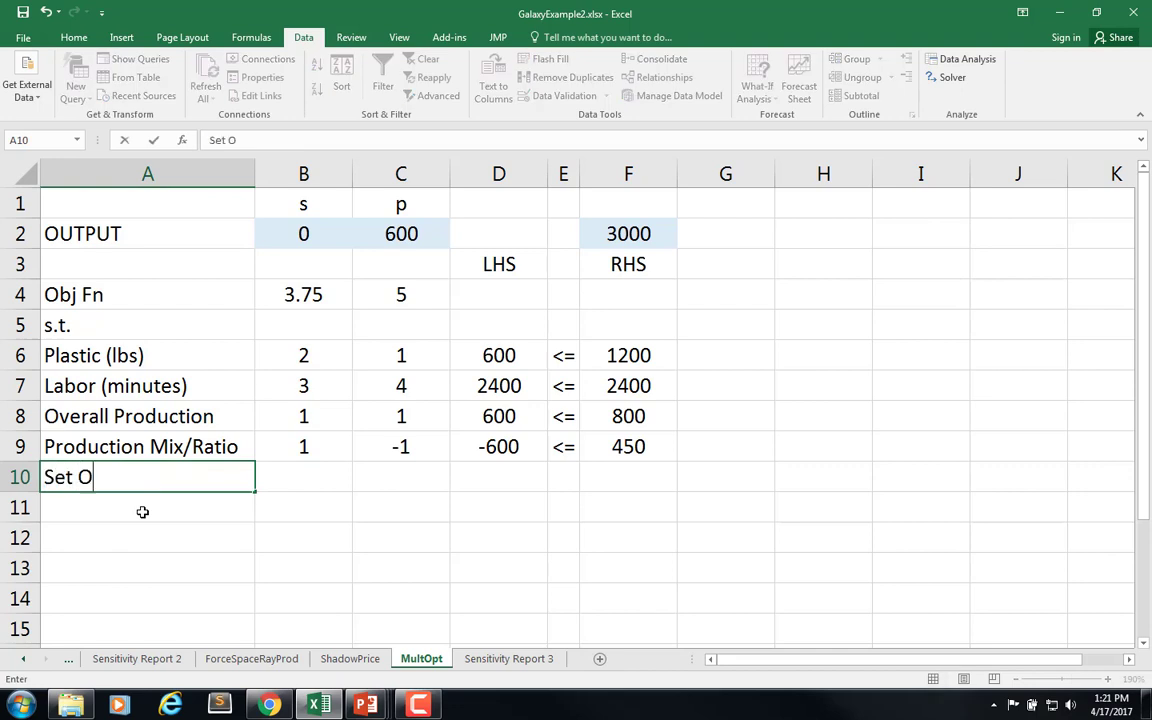
pyautogui.write('bj Fn Value')
pyautogui.press('Tab')
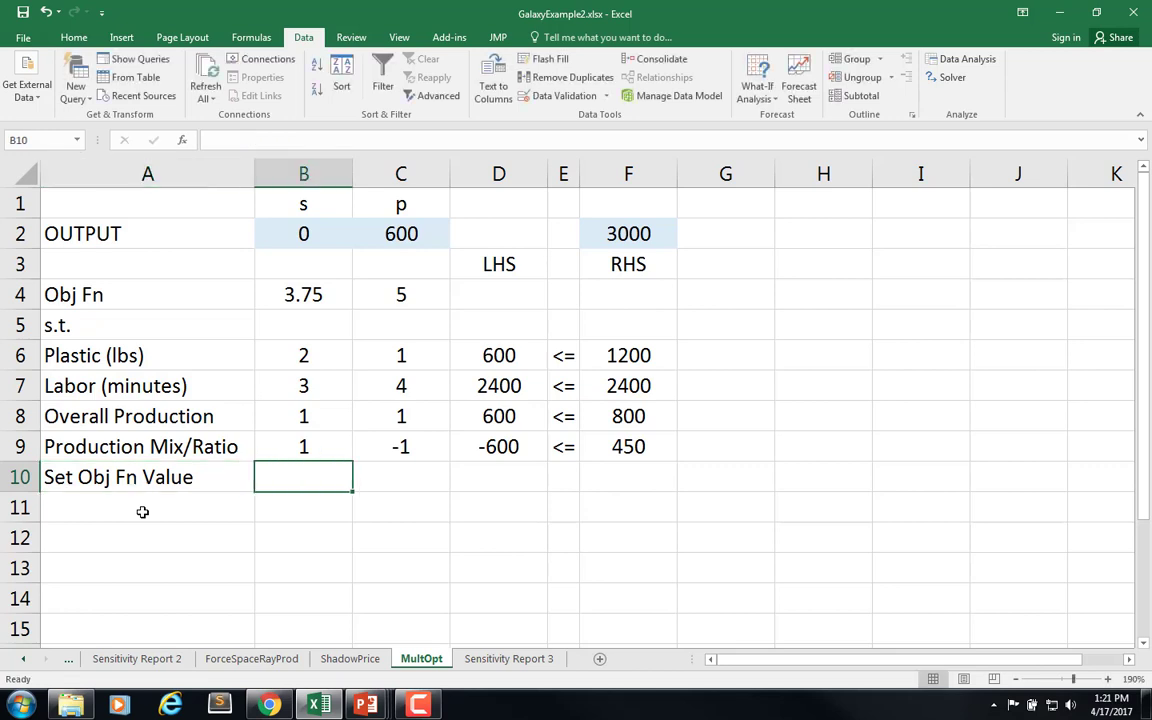
# Fill the Set Obj Fn Value row with coefficients 3.75 for s and 5 for p, an = sign and a right-hand side of 3000.
pyautogui.write('3.75')
pyautogui.press('Tab')
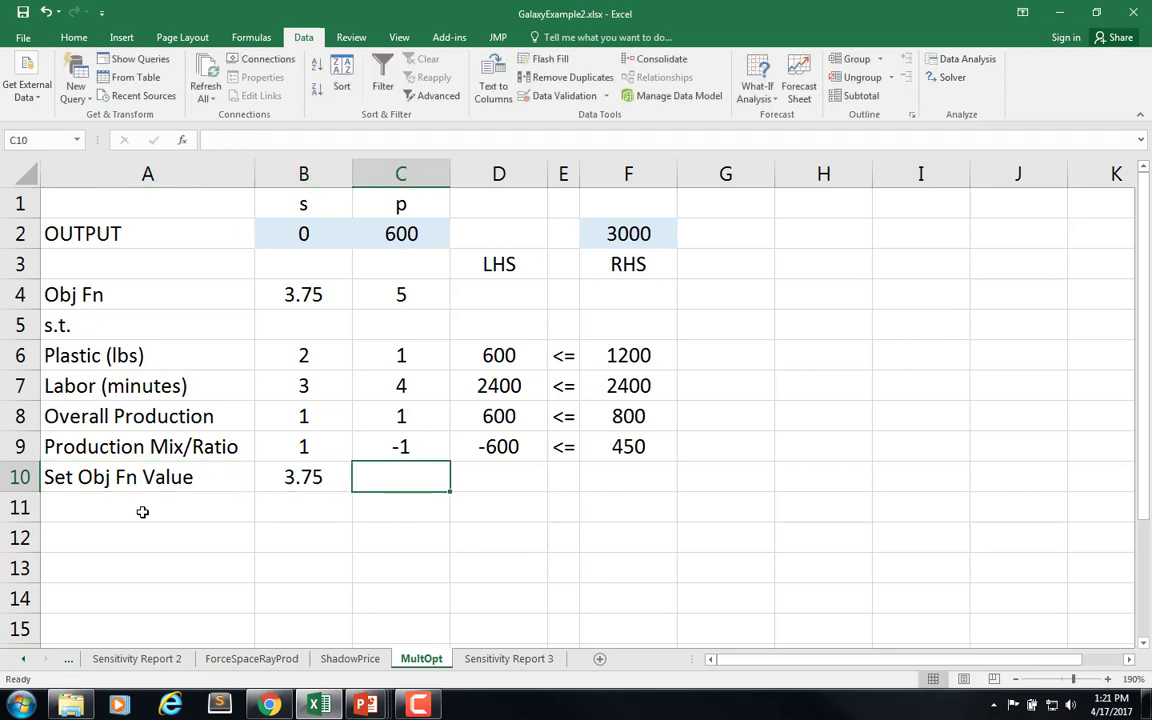
pyautogui.write('5')
pyautogui.press('Tab')
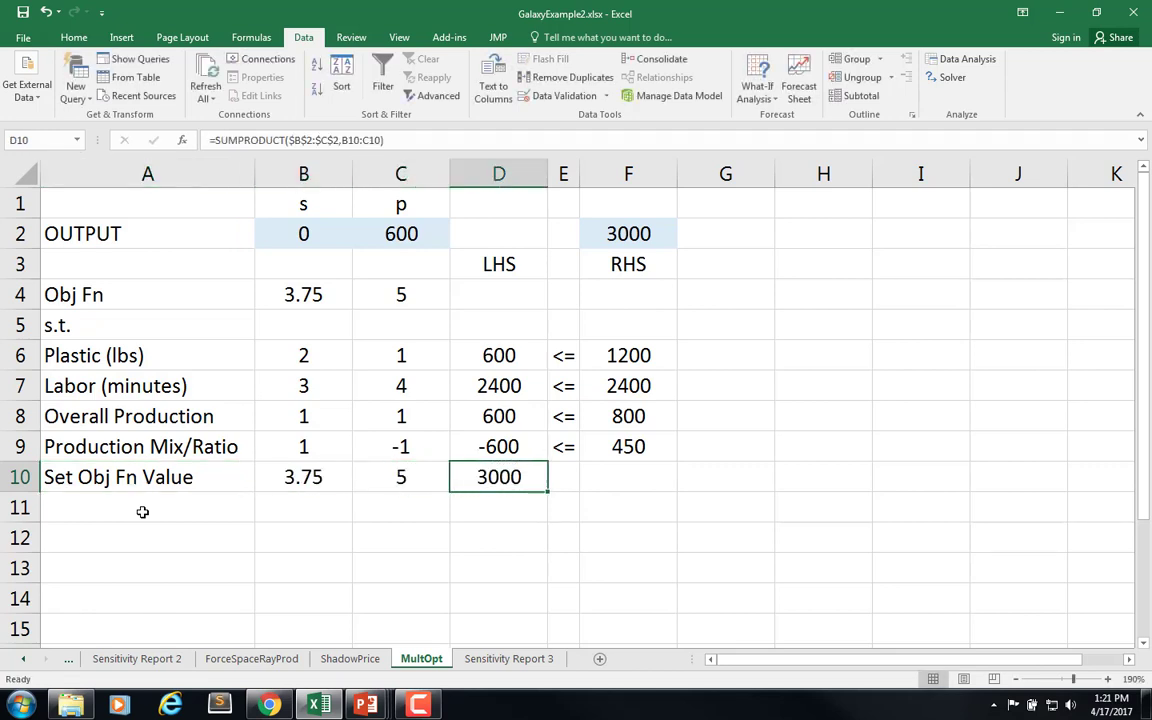
pyautogui.press('Tab')
pyautogui.write('=')
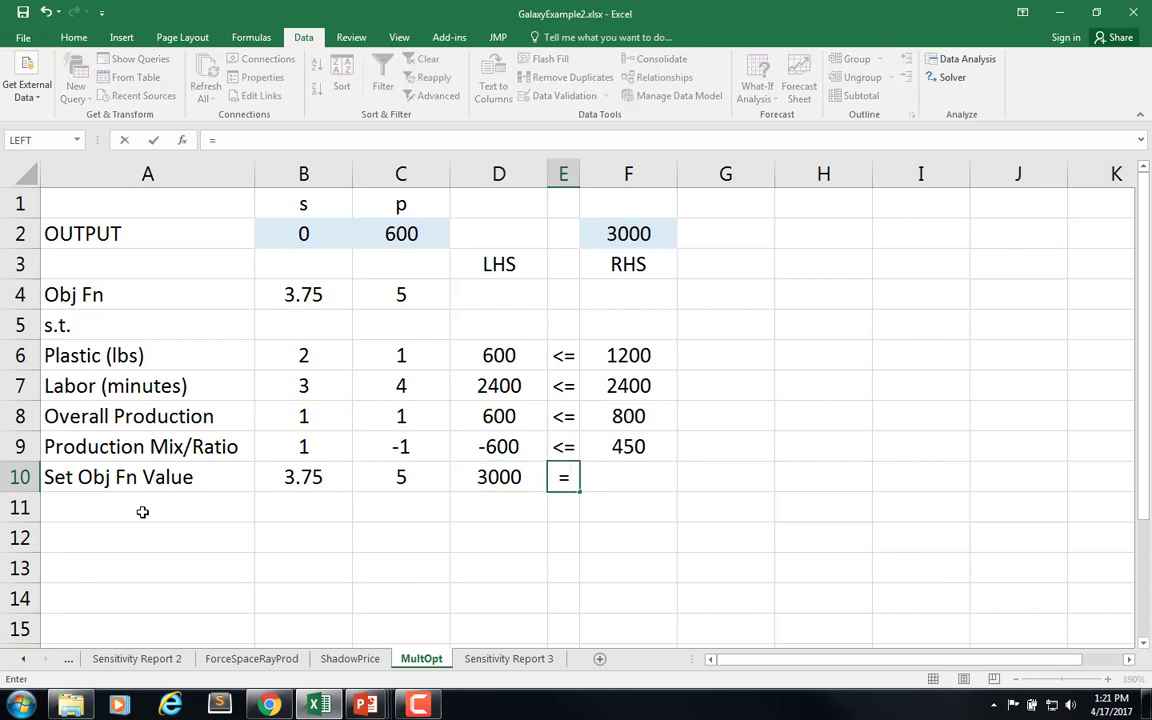
pyautogui.press('Tab')
pyautogui.write('3000')
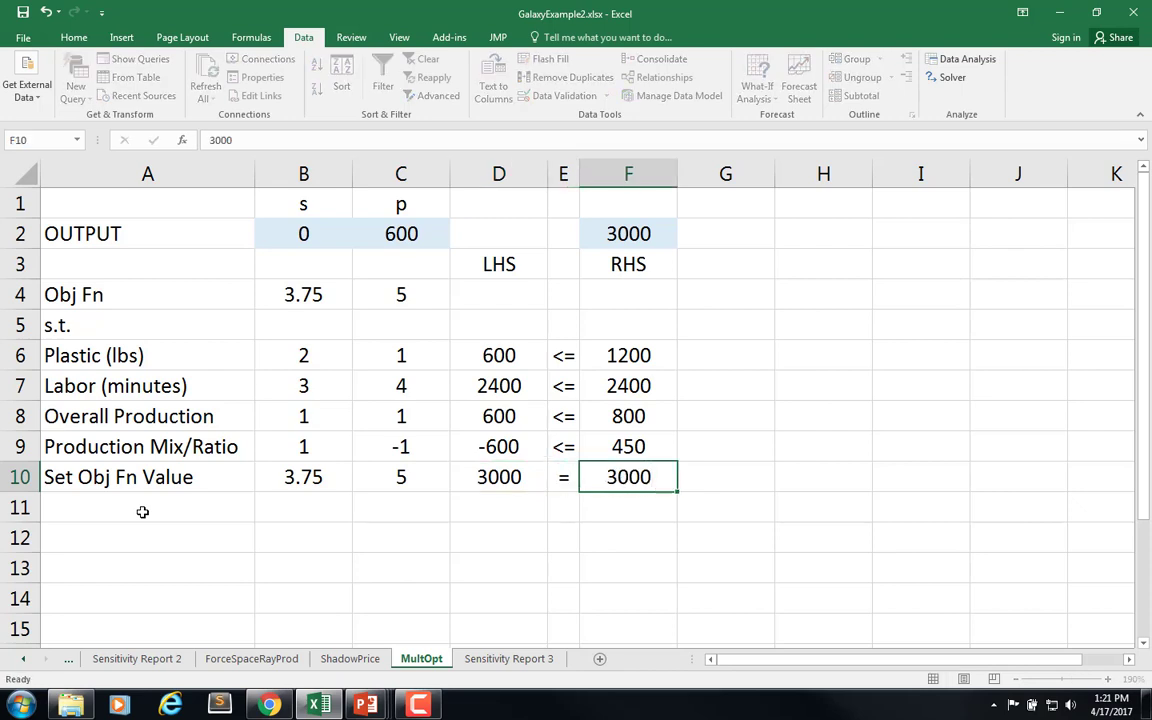
pyautogui.press('Return')
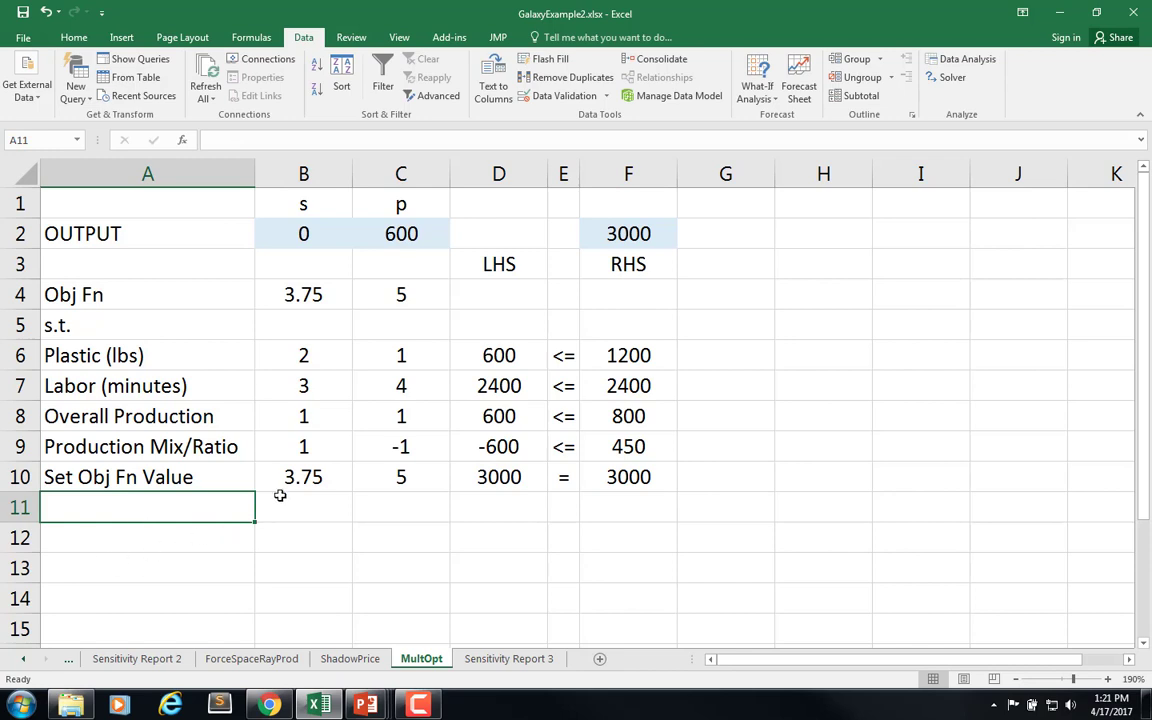
# Clear the s and p output values in B2:C2.
pyautogui.click(30, 477)
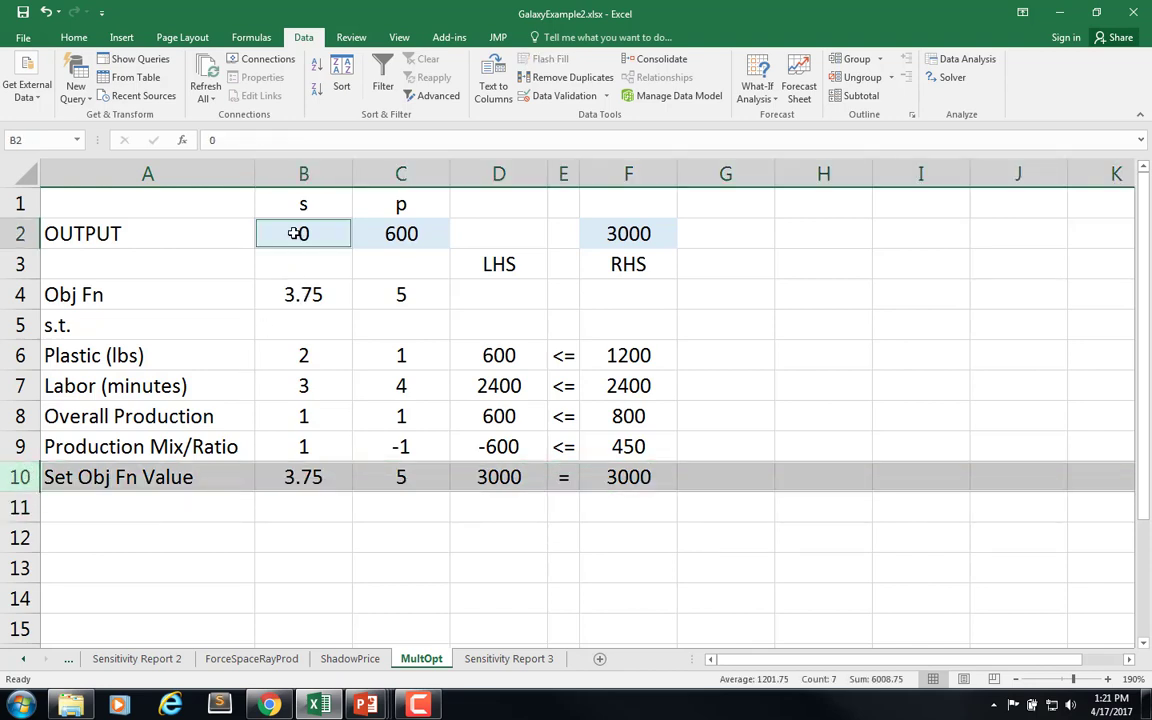
pyautogui.click(303, 265)
pyautogui.click(305, 234)
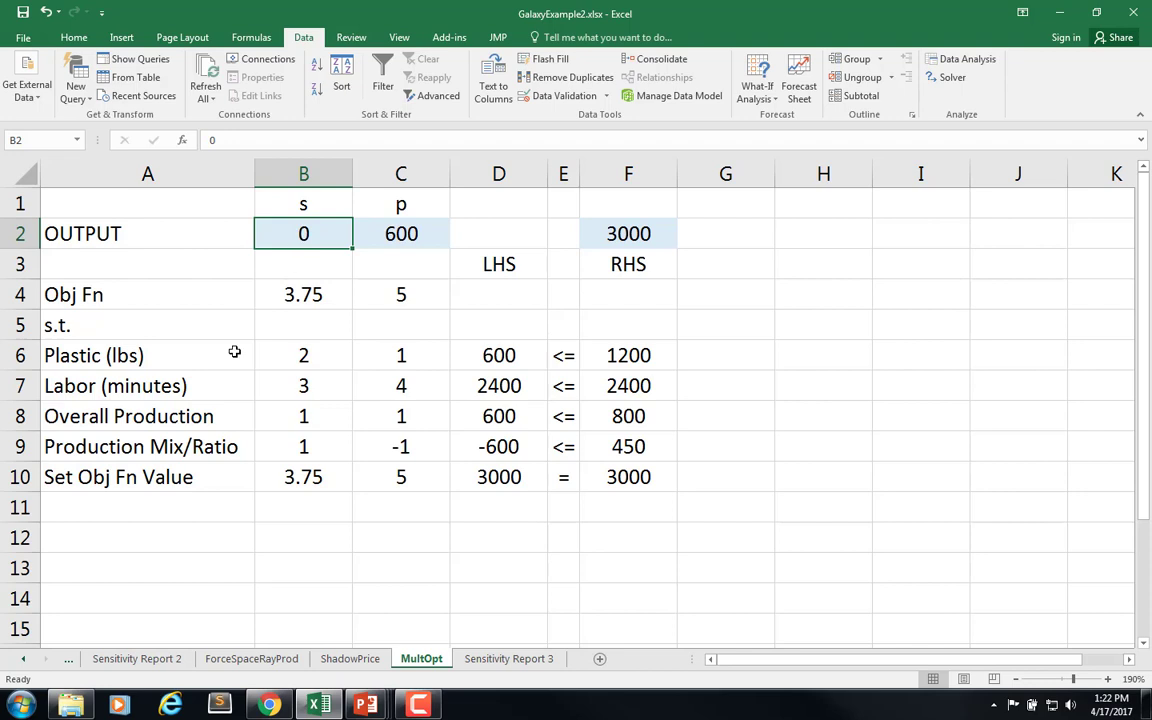
pyautogui.moveTo(335, 233); pyautogui.dragTo(401, 229)
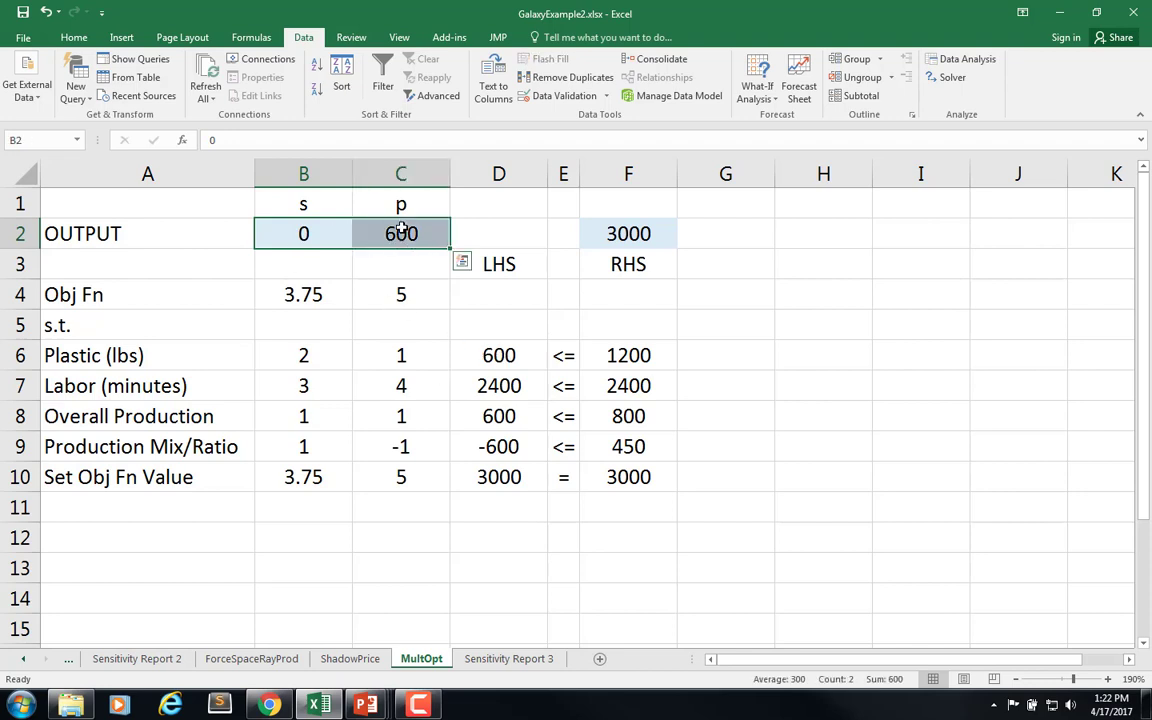
pyautogui.press('Delete')
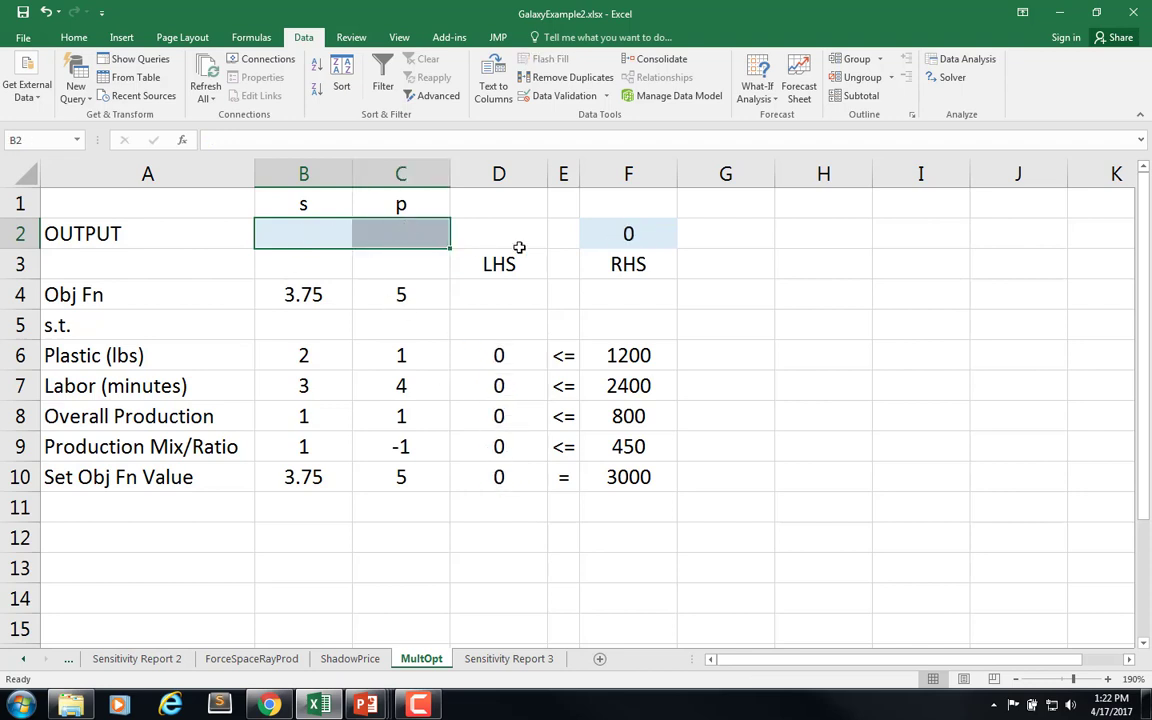
# Add the Solver constraint $D$10 = $F$10 for the Set Obj Fn Value row.
pyautogui.click(617, 233)
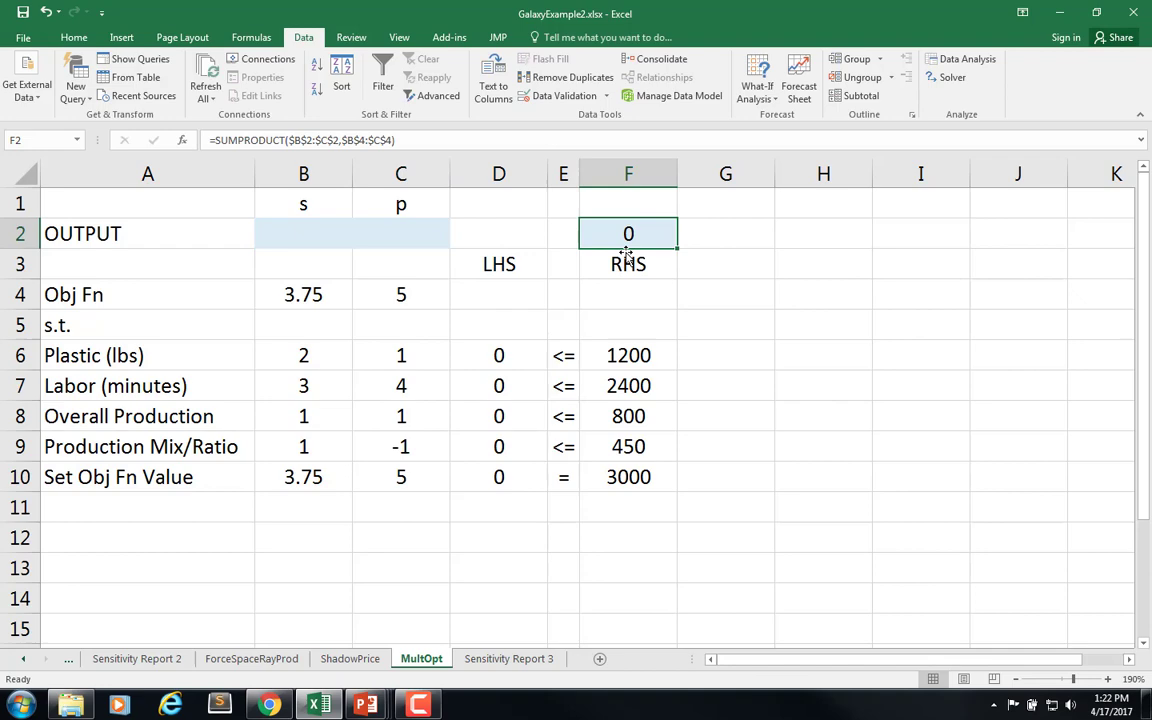
pyautogui.click(952, 80)
pyautogui.click(1040, 274)
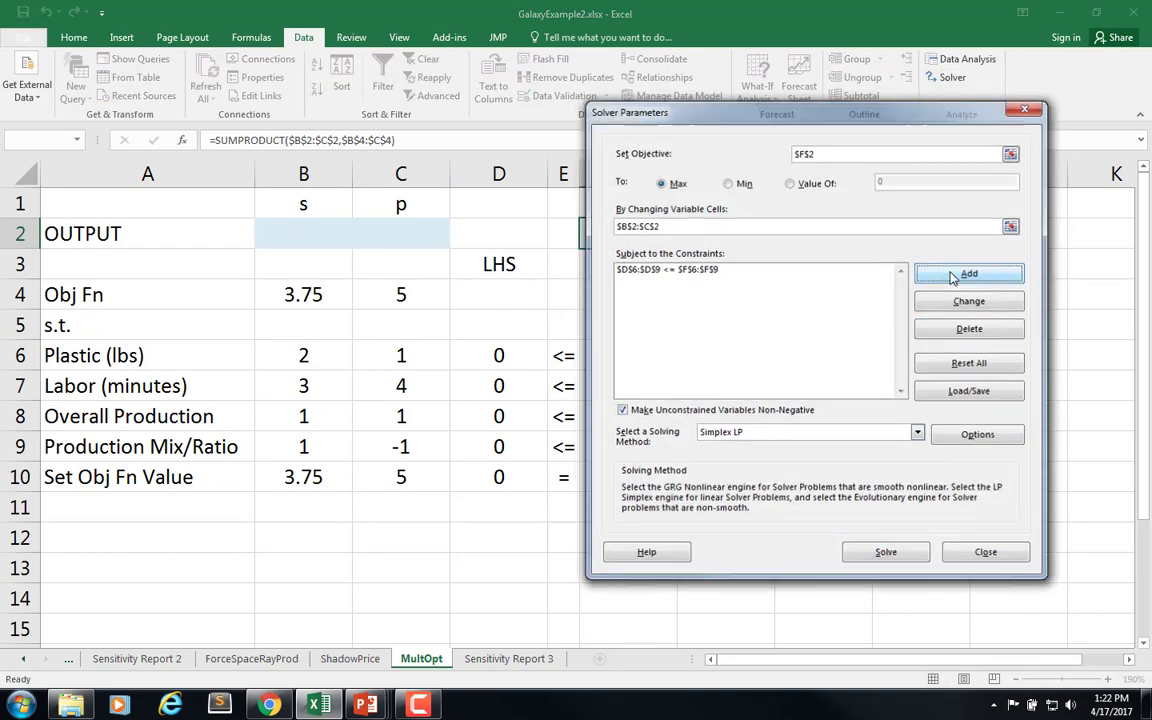
pyautogui.click(776, 343)
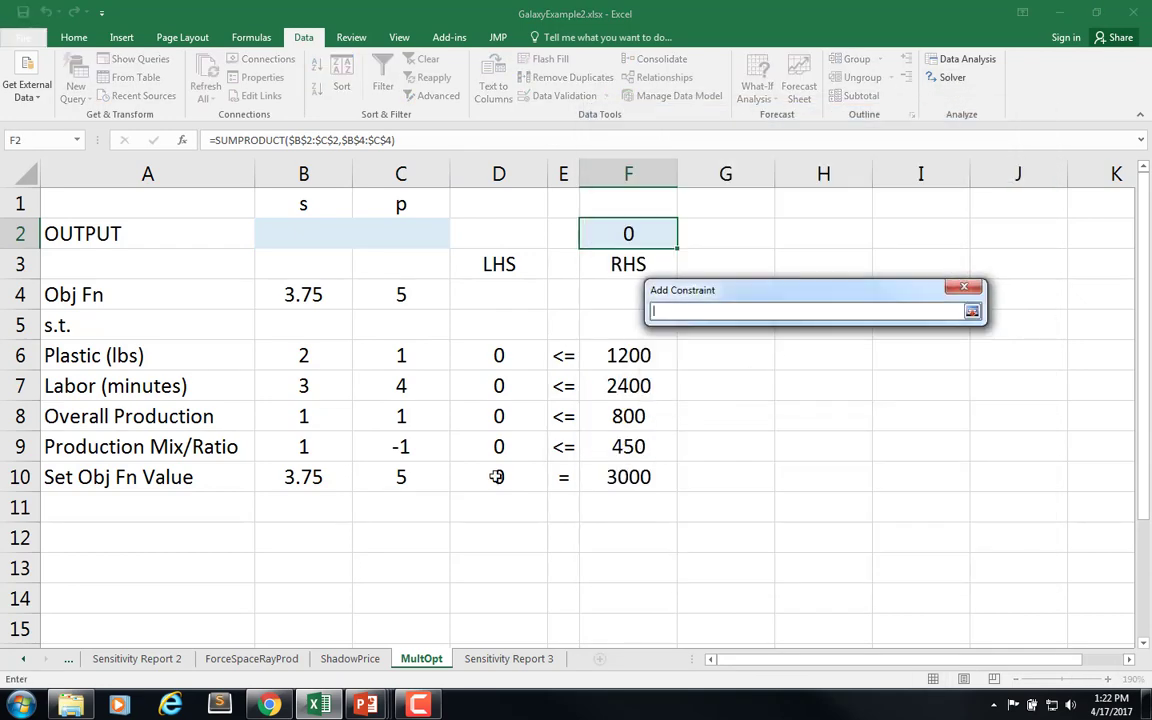
pyautogui.click(490, 474)
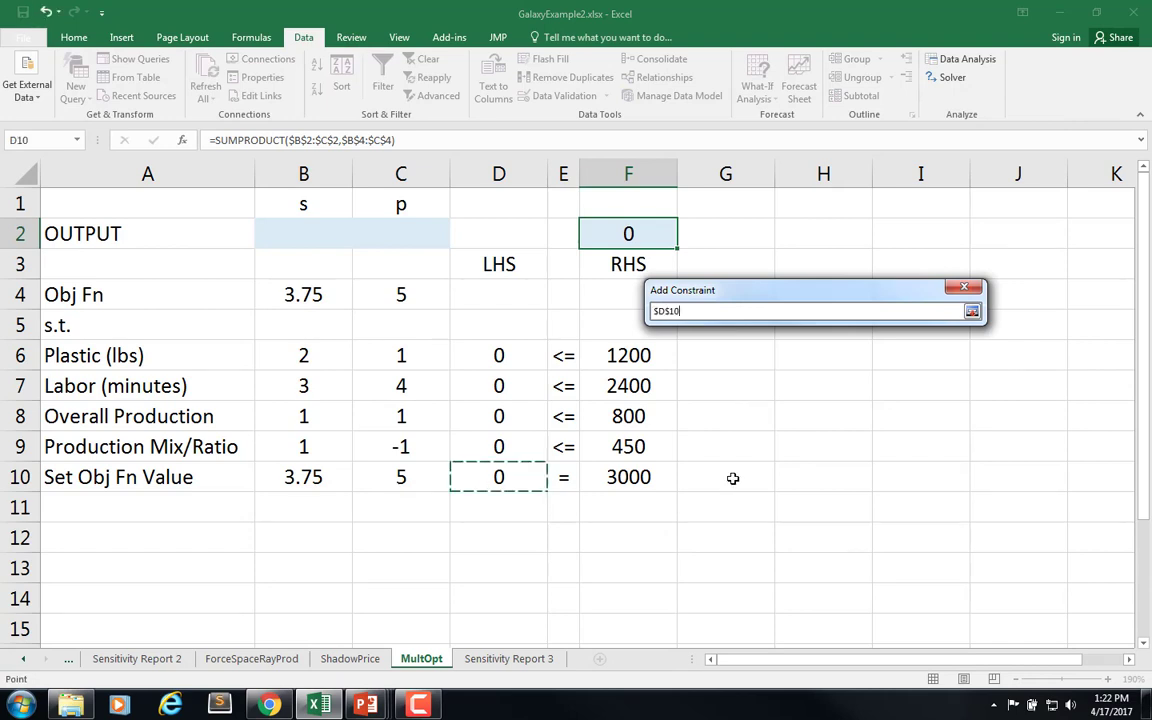
pyautogui.click(972, 313)
pyautogui.click(833, 343)
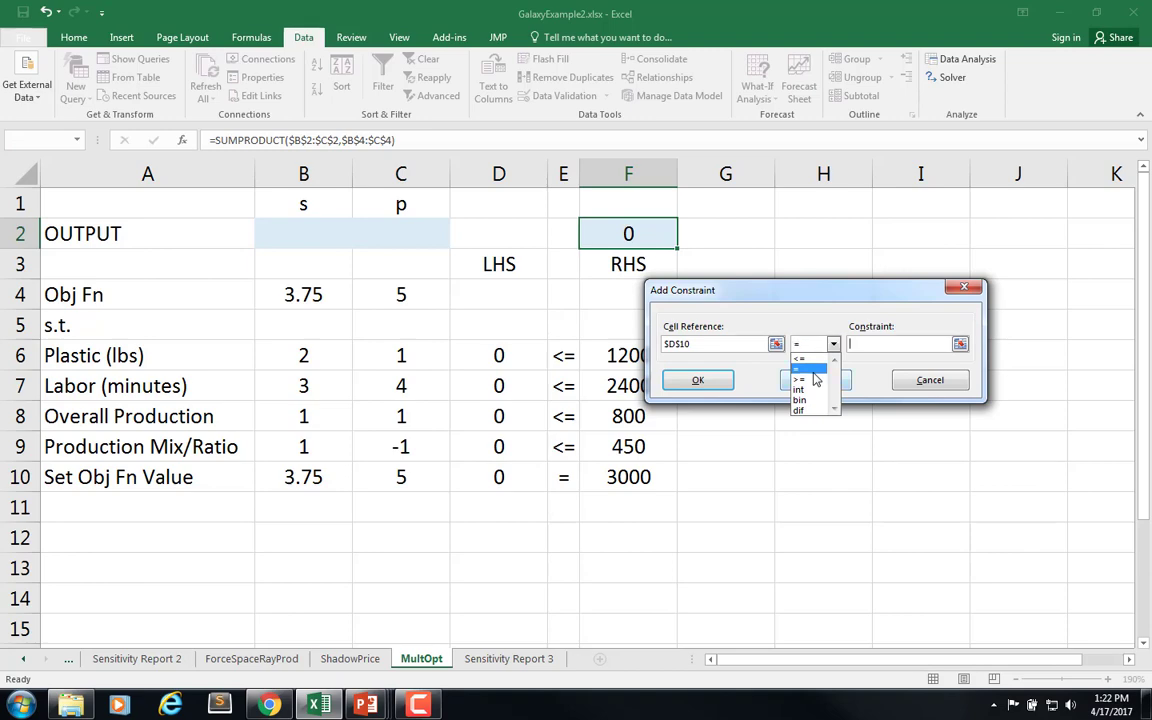
pyautogui.click(800, 368)
pyautogui.click(948, 344)
pyautogui.click(960, 344)
pyautogui.click(628, 477)
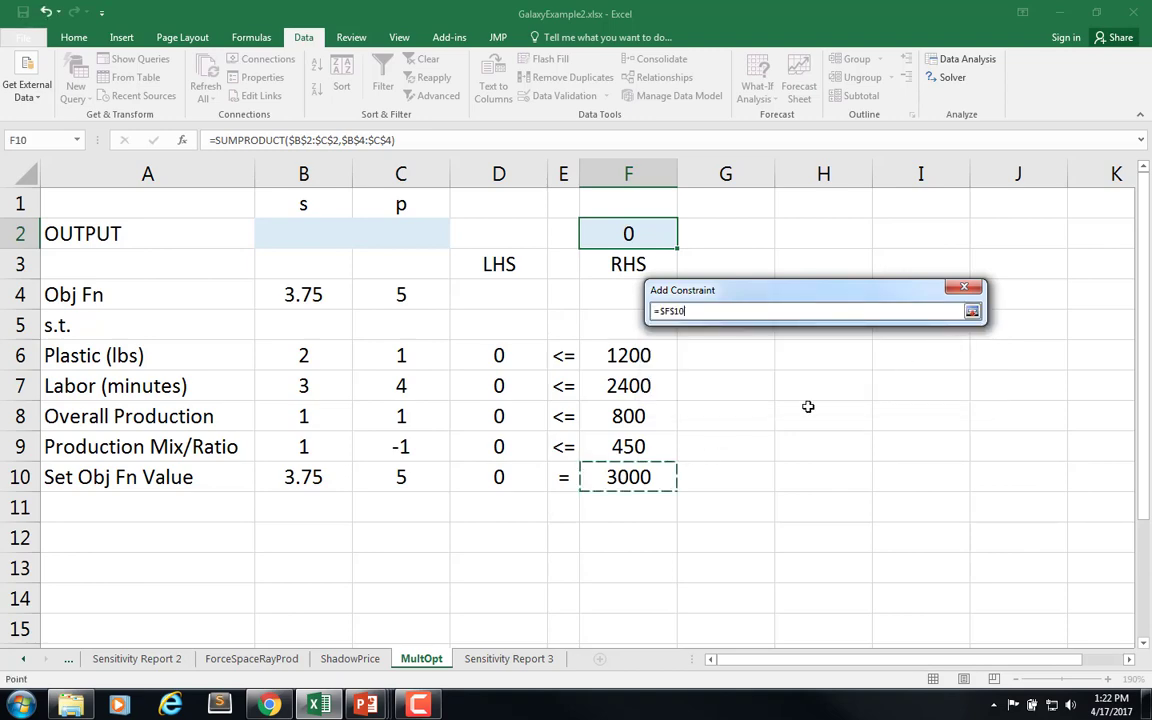
pyautogui.click(972, 313)
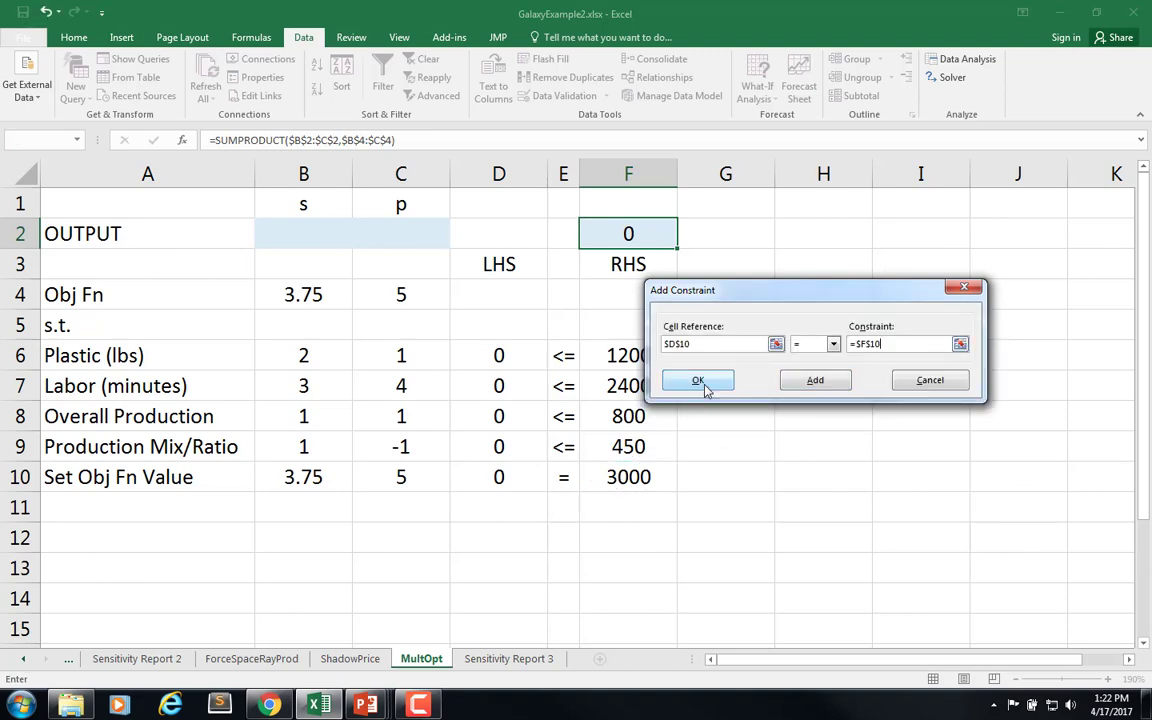
pyautogui.click(698, 381)
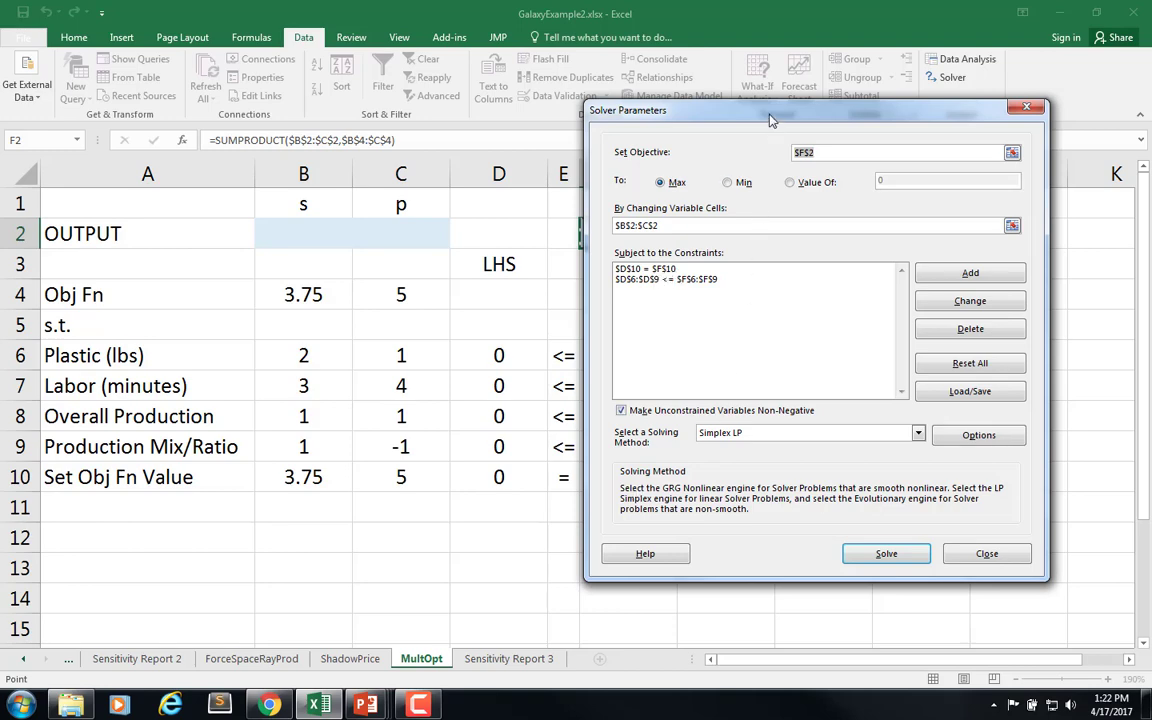
# Change the Solver objective to maximize the s output in $B$2, solve the model and keep the solution.
pyautogui.moveTo(769, 112); pyautogui.dragTo(818, 228)
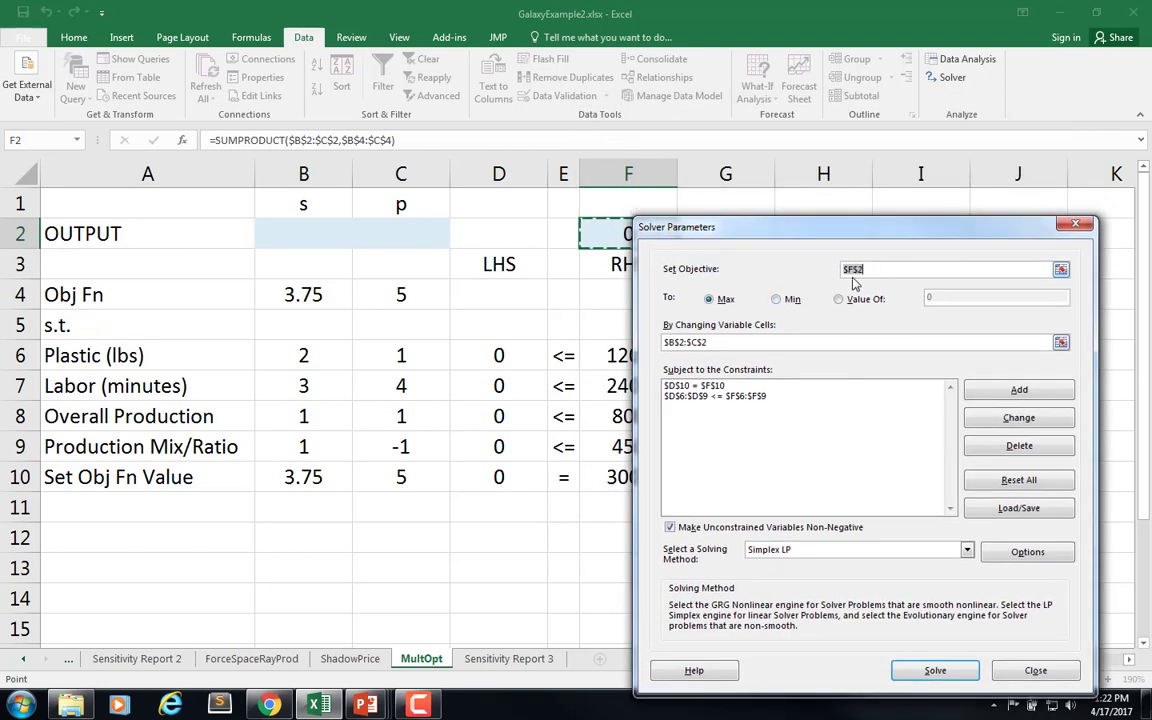
pyautogui.click(1061, 269)
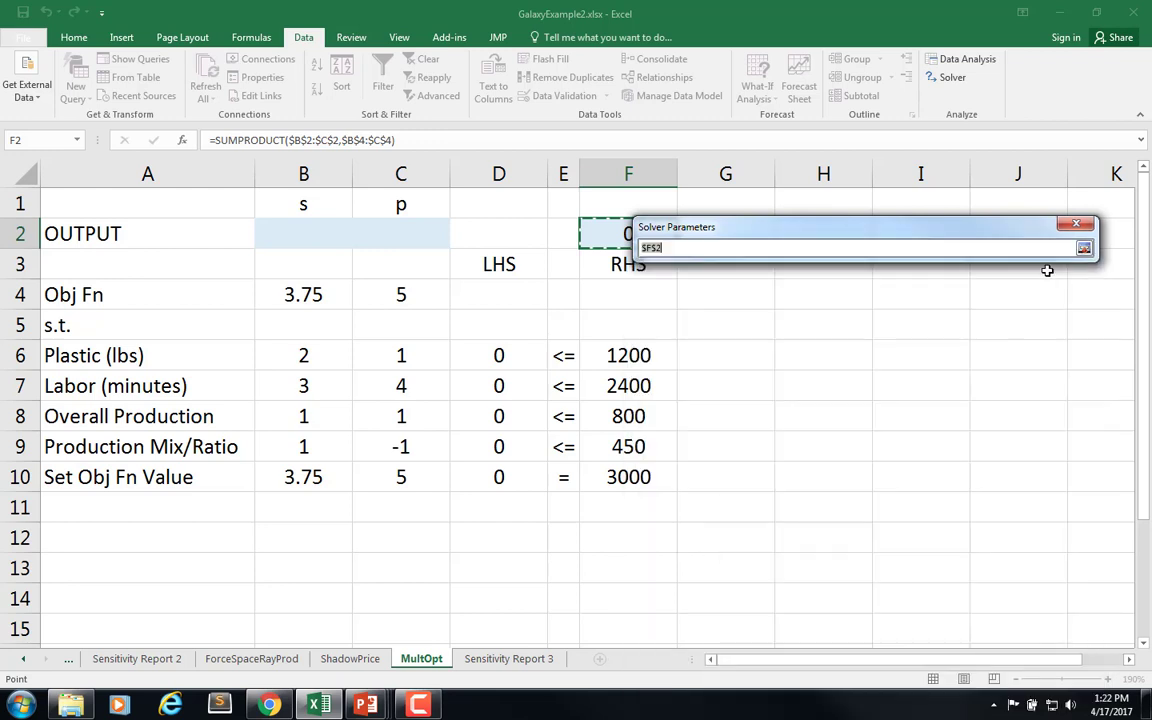
pyautogui.click(316, 238)
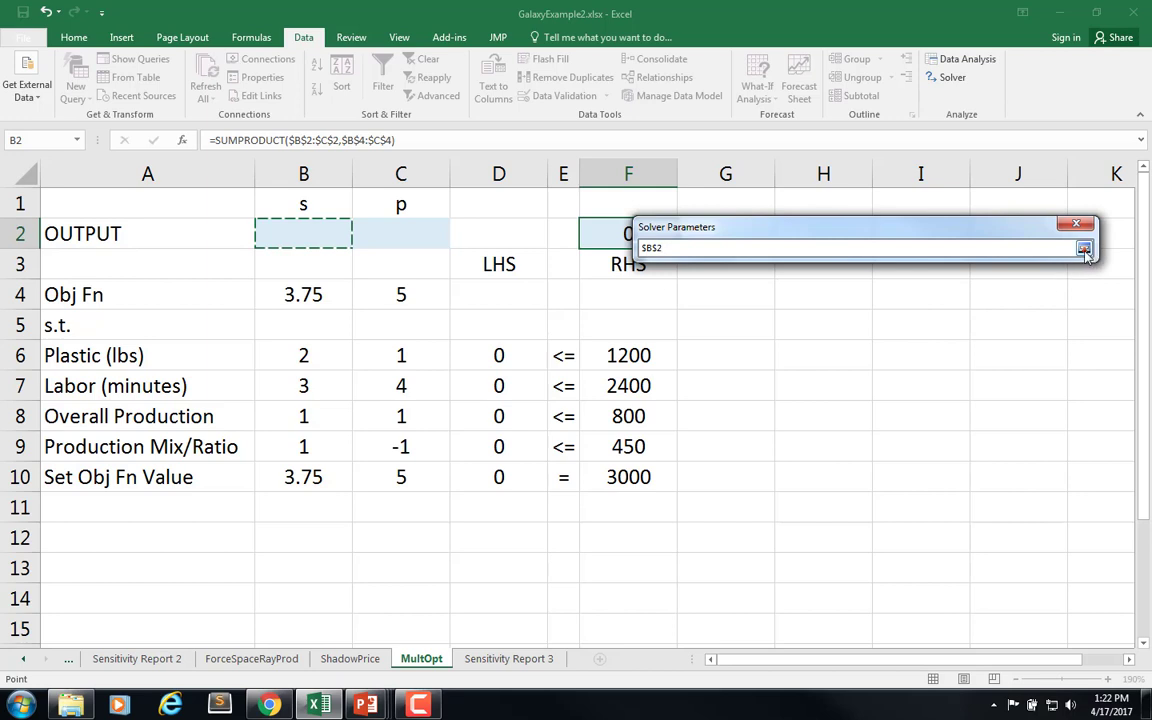
pyautogui.click(1084, 249)
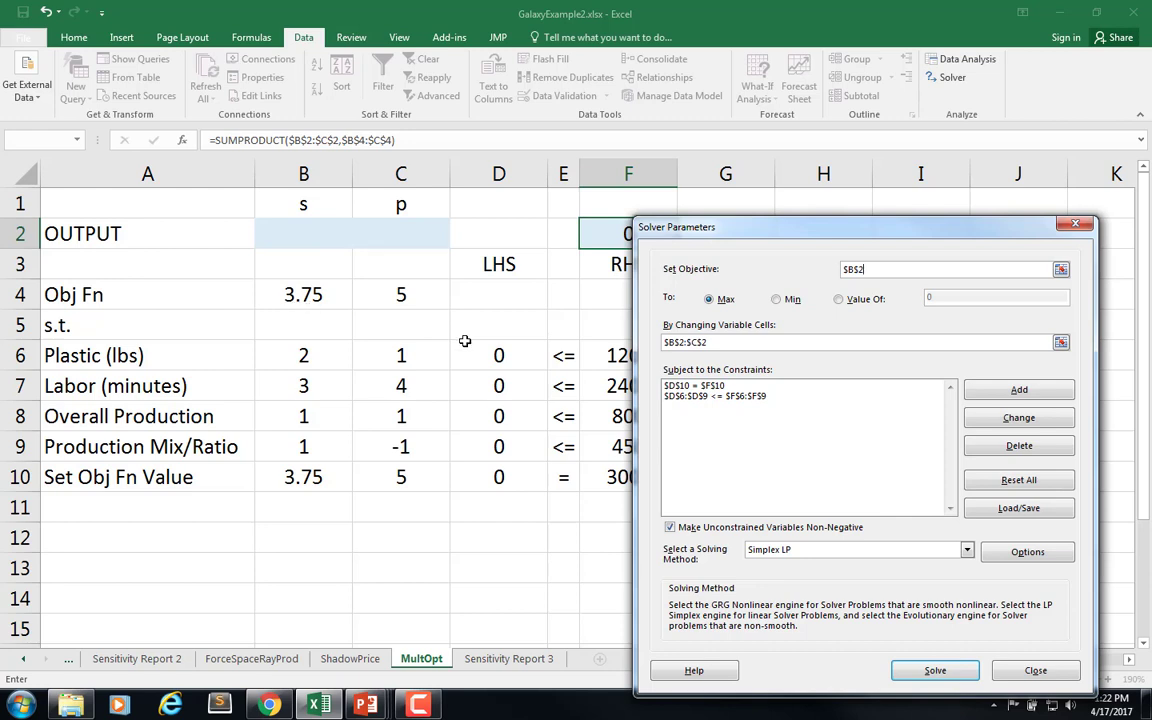
pyautogui.click(934, 672)
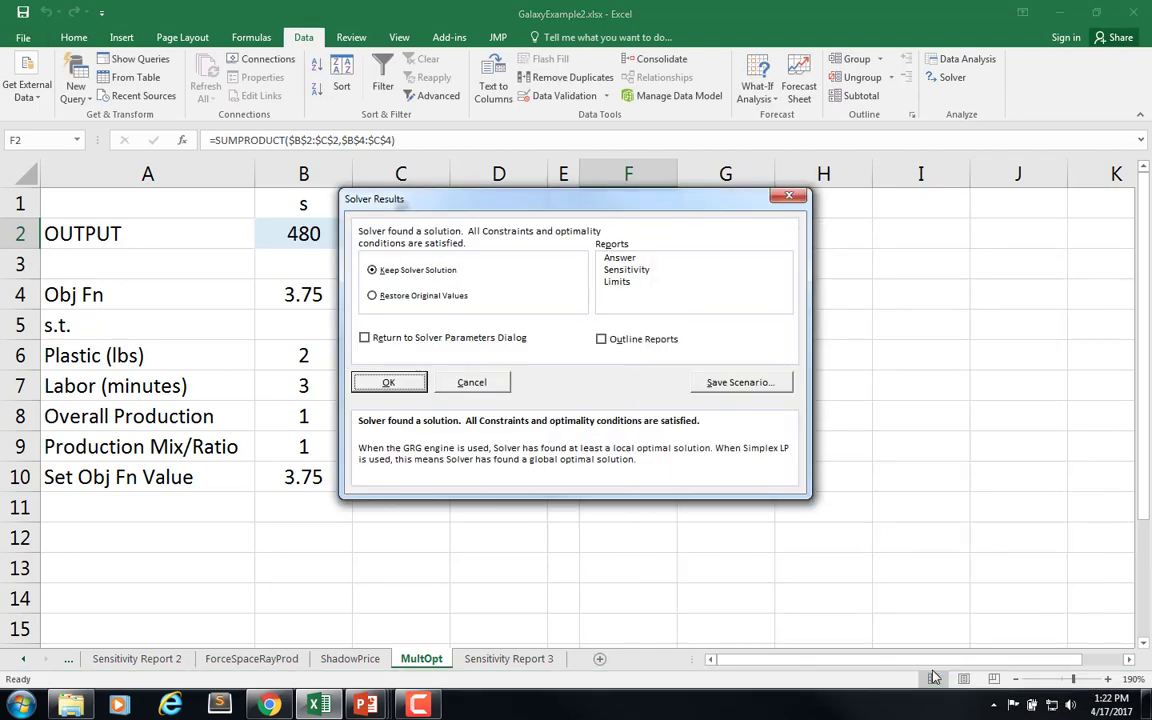
pyautogui.click(388, 384)
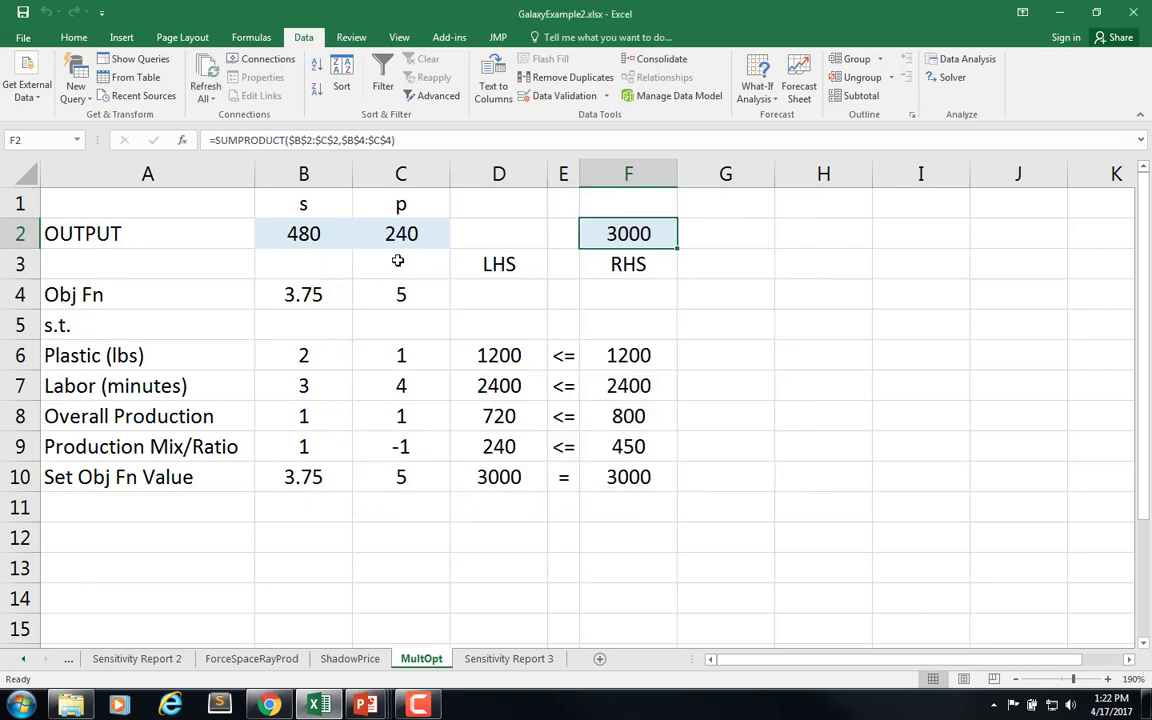
# Examine the new s and p outputs, the objective value and the left-hand sides of the Plastic and Labor constraints.
pyautogui.click(303, 232)
pyautogui.click(395, 234)
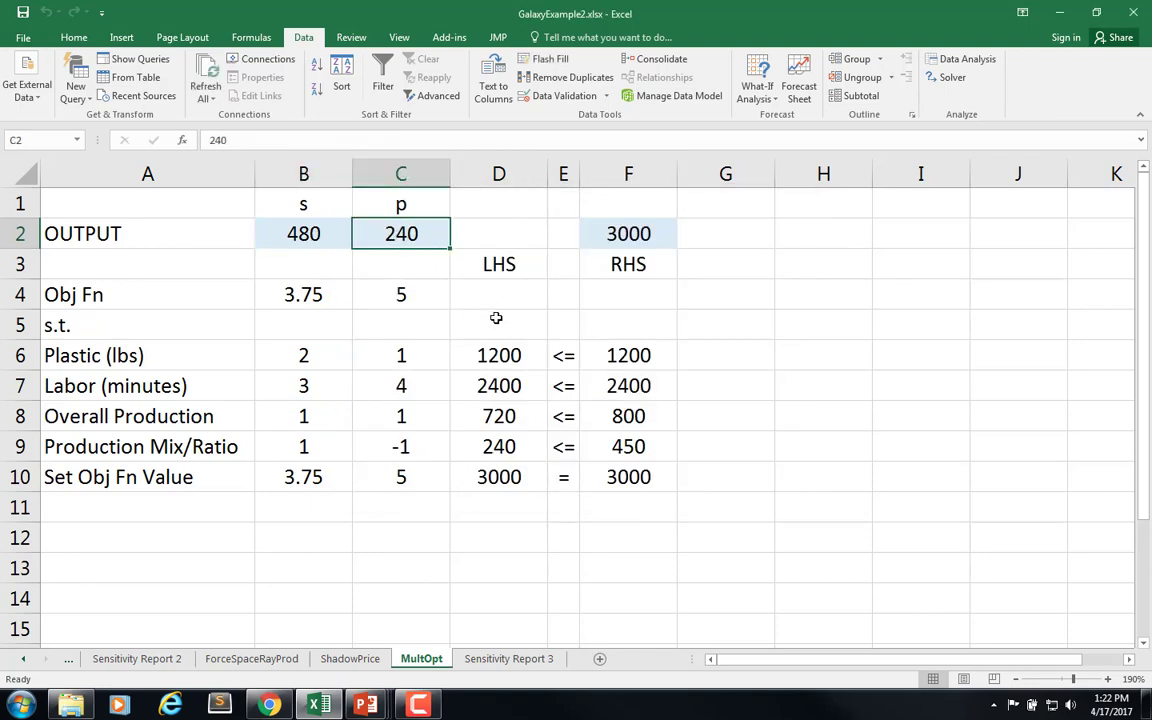
pyautogui.click(640, 233)
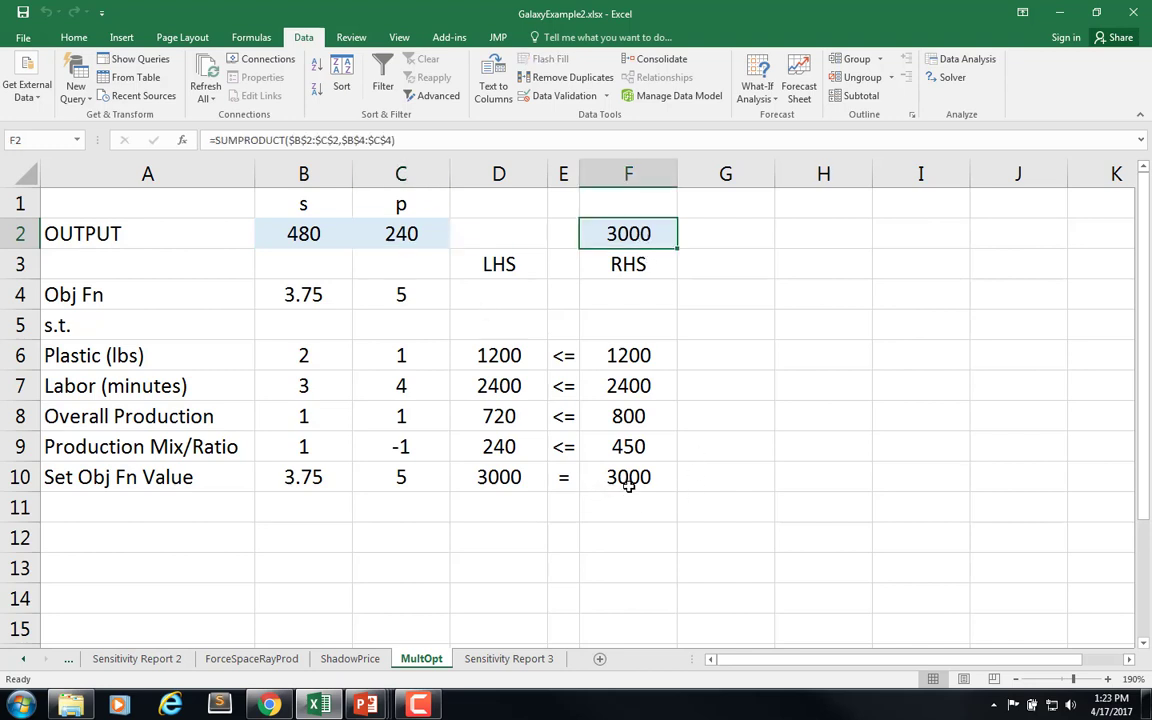
pyautogui.click(509, 362)
pyautogui.click(510, 374)
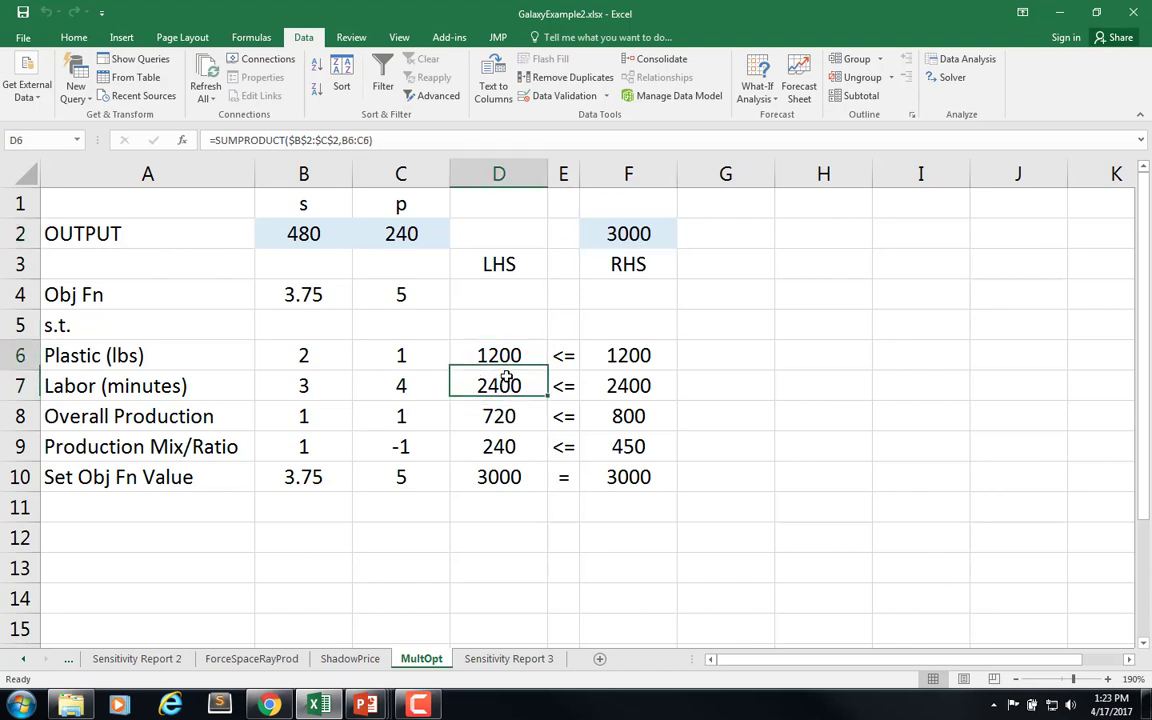